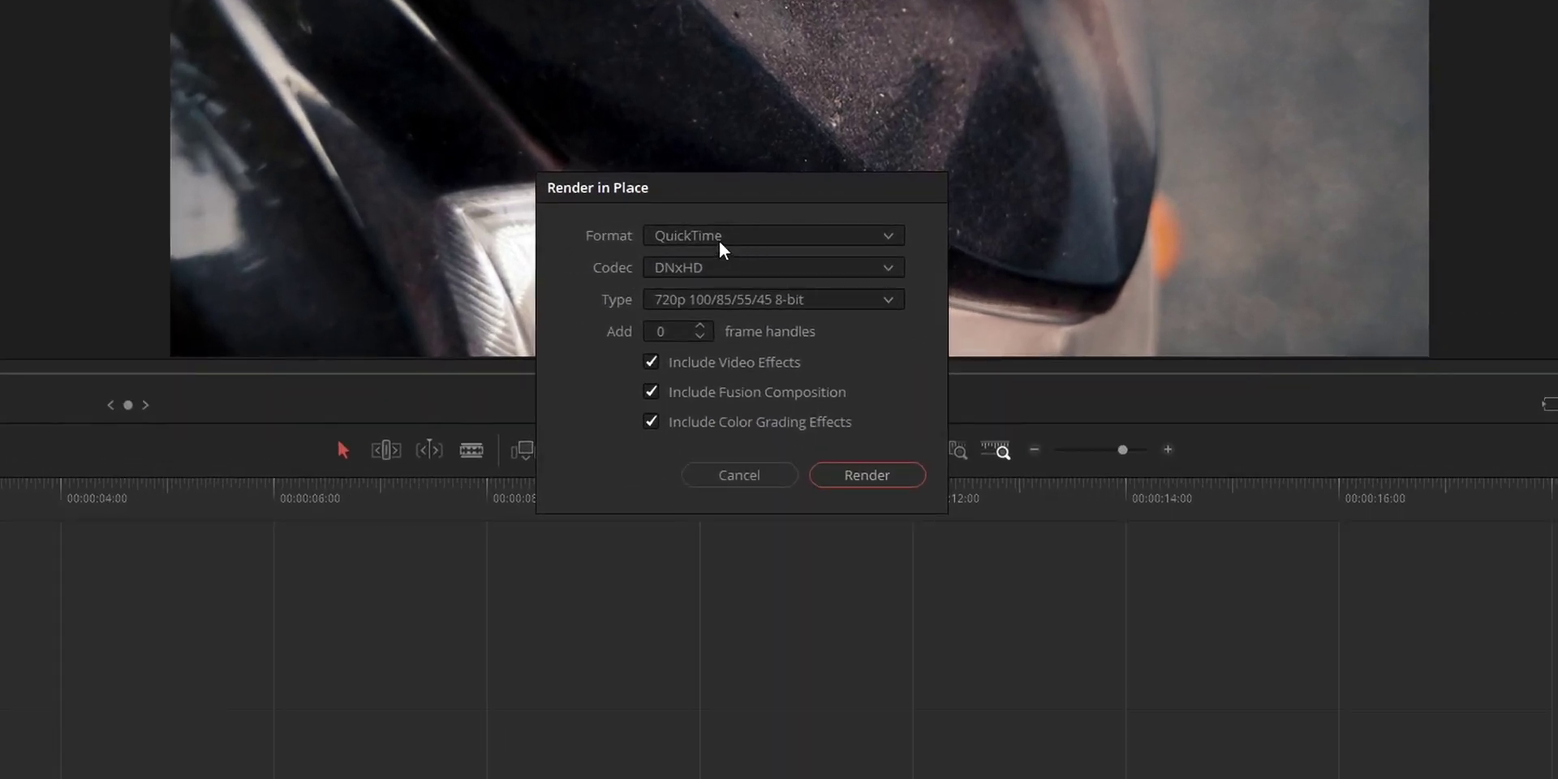
Set up Render in Place as QuickTime with the DNxHR codec and DNxHR HQ type, and start the render
click(699, 235)
click(675, 232)
click(690, 268)
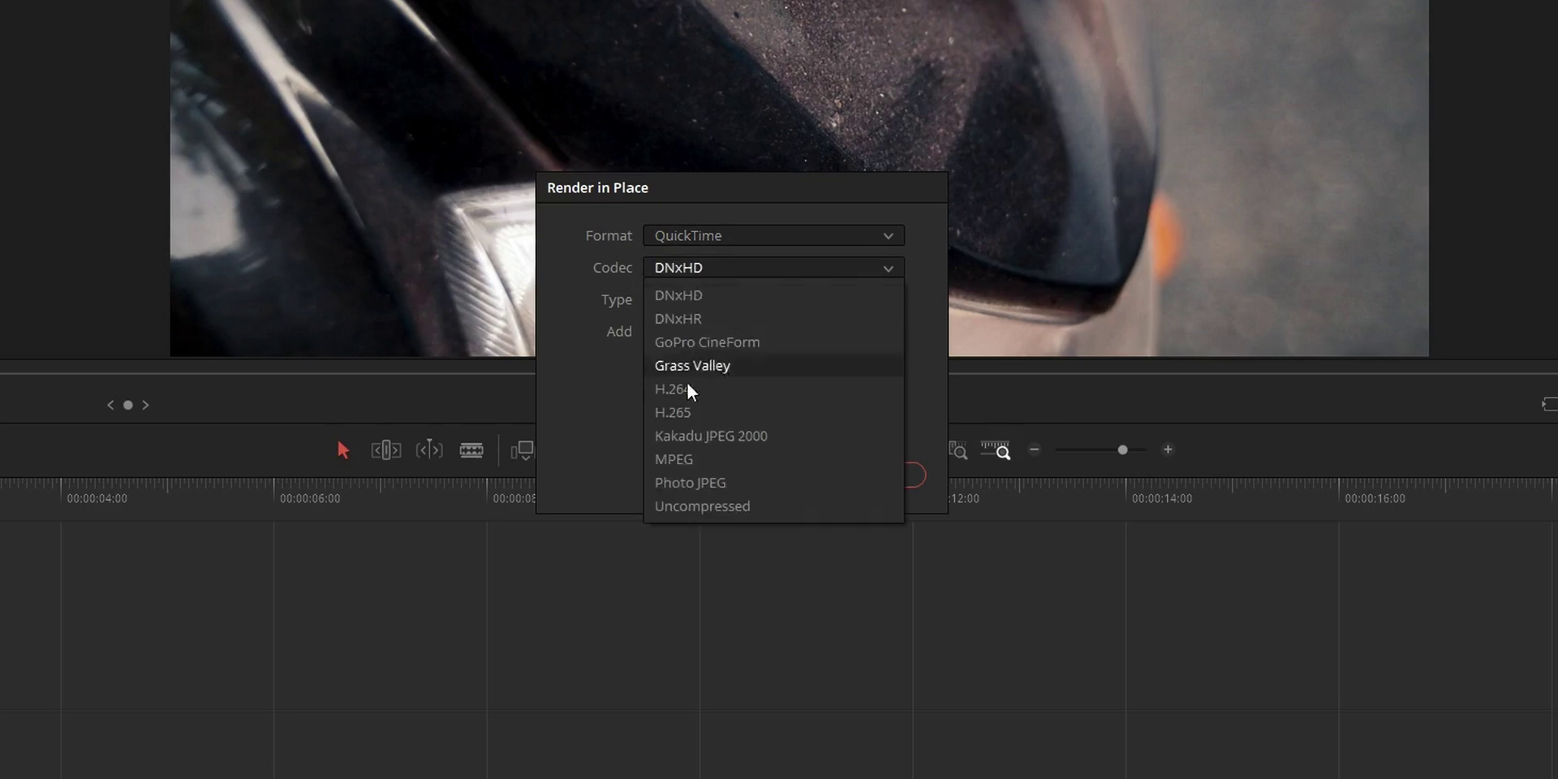
click(690, 315)
click(699, 299)
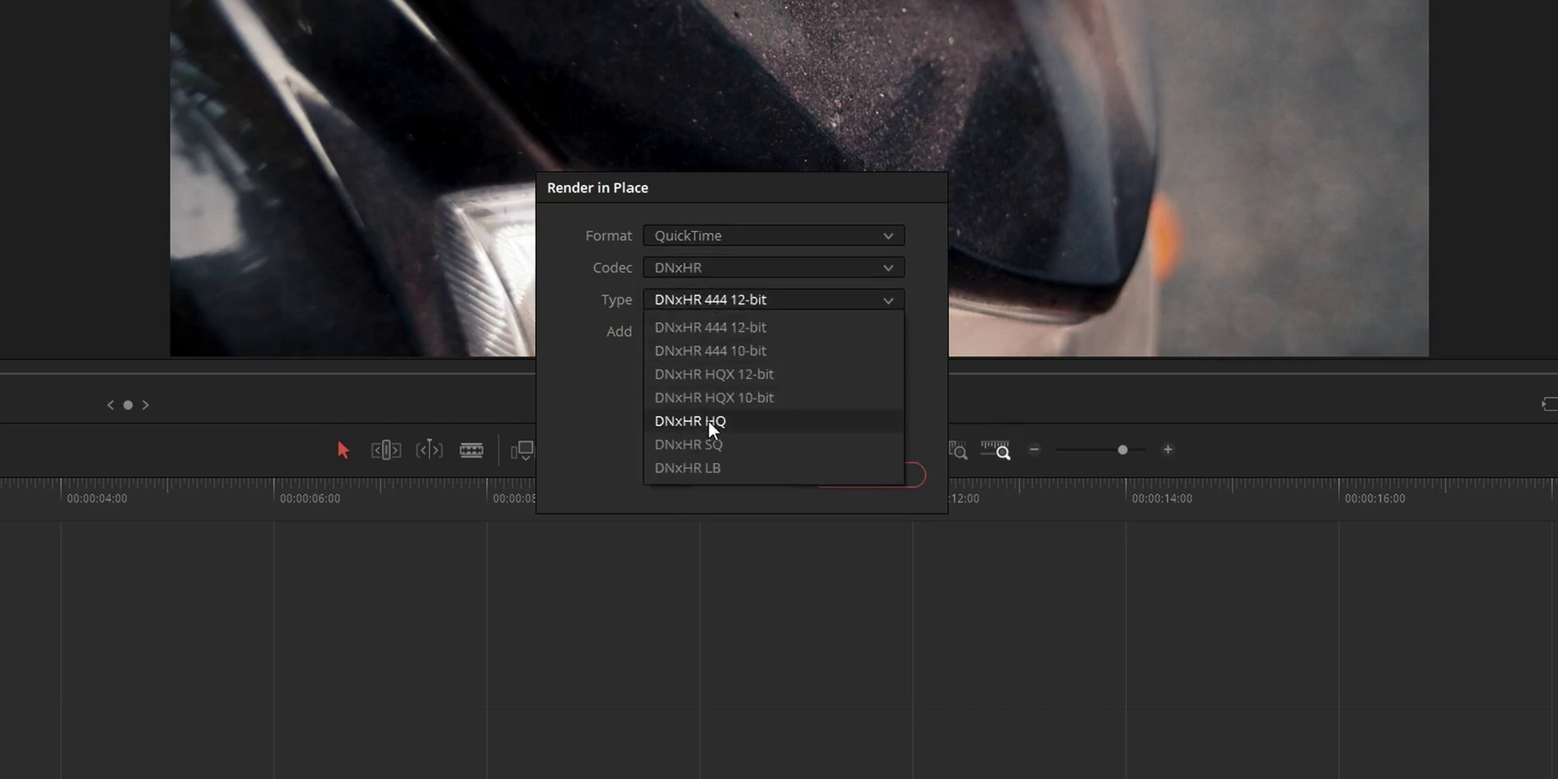
click(709, 418)
click(843, 484)
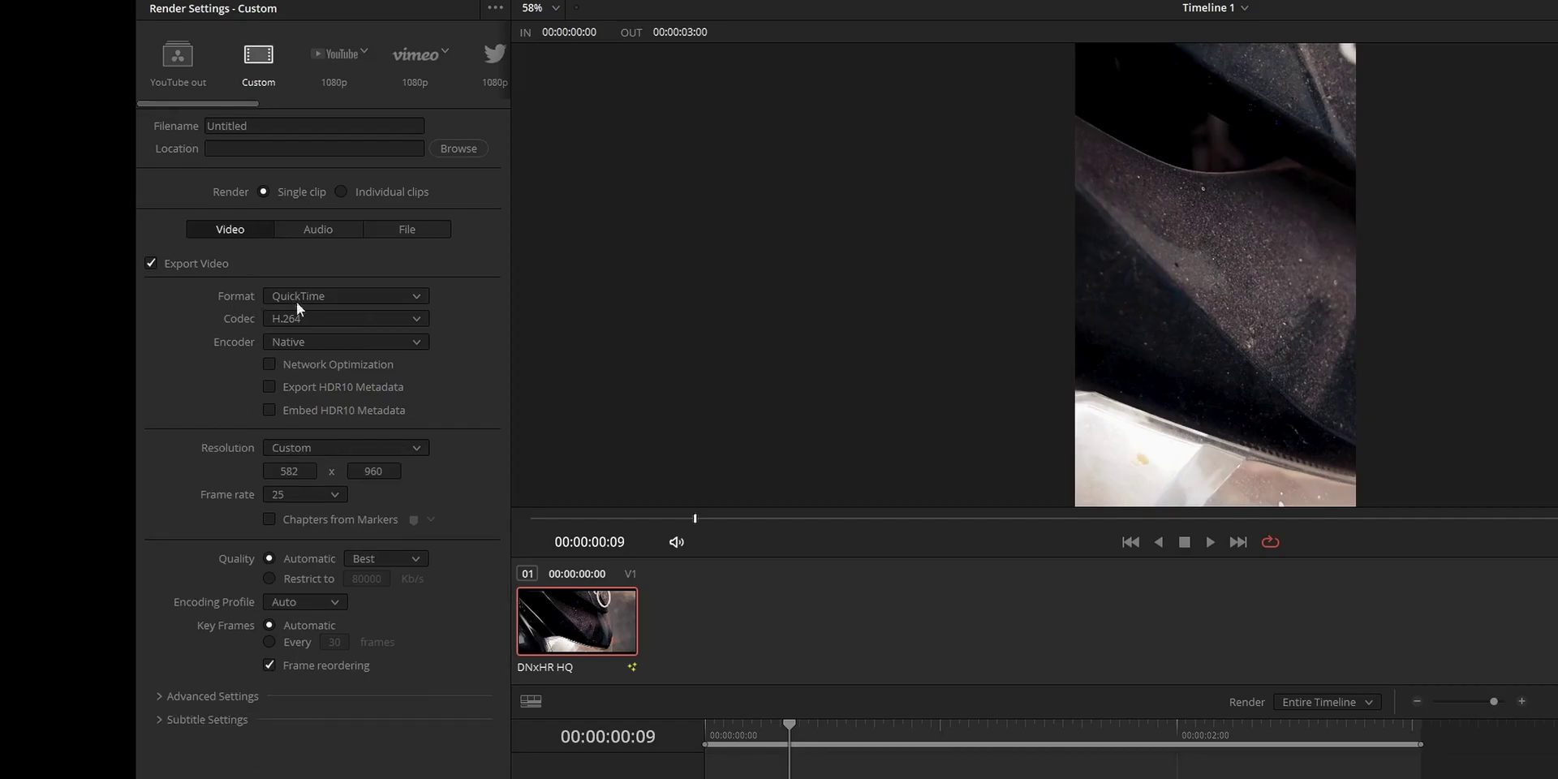
Examine the available formats, codecs and presets in the render settings
click(328, 296)
click(199, 333)
click(296, 314)
click(222, 368)
click(180, 56)
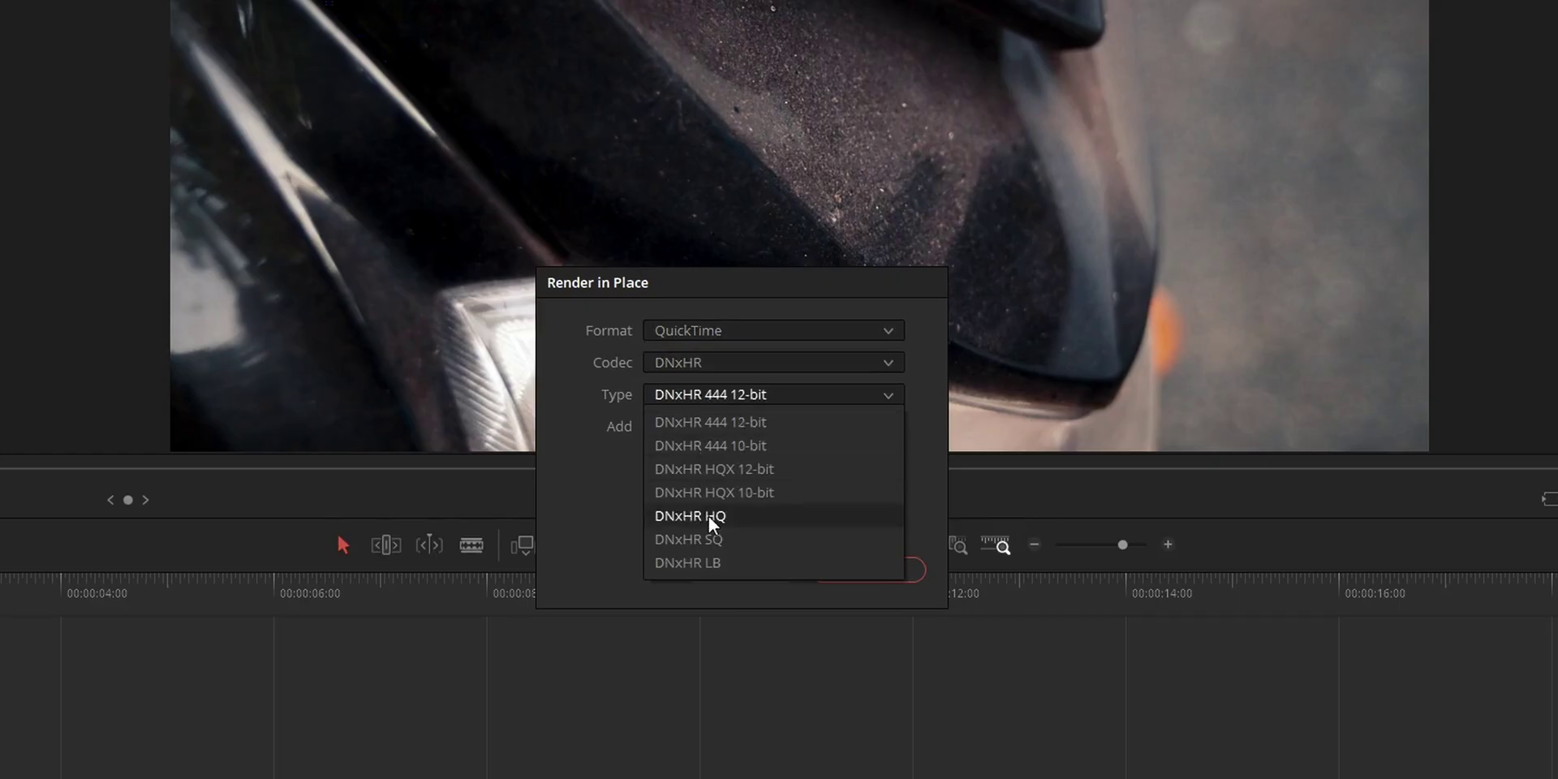
Choose the DNxHR HQ type in Render in Place and render the clip into the TESTING folder on the Desktop
click(711, 521)
click(844, 575)
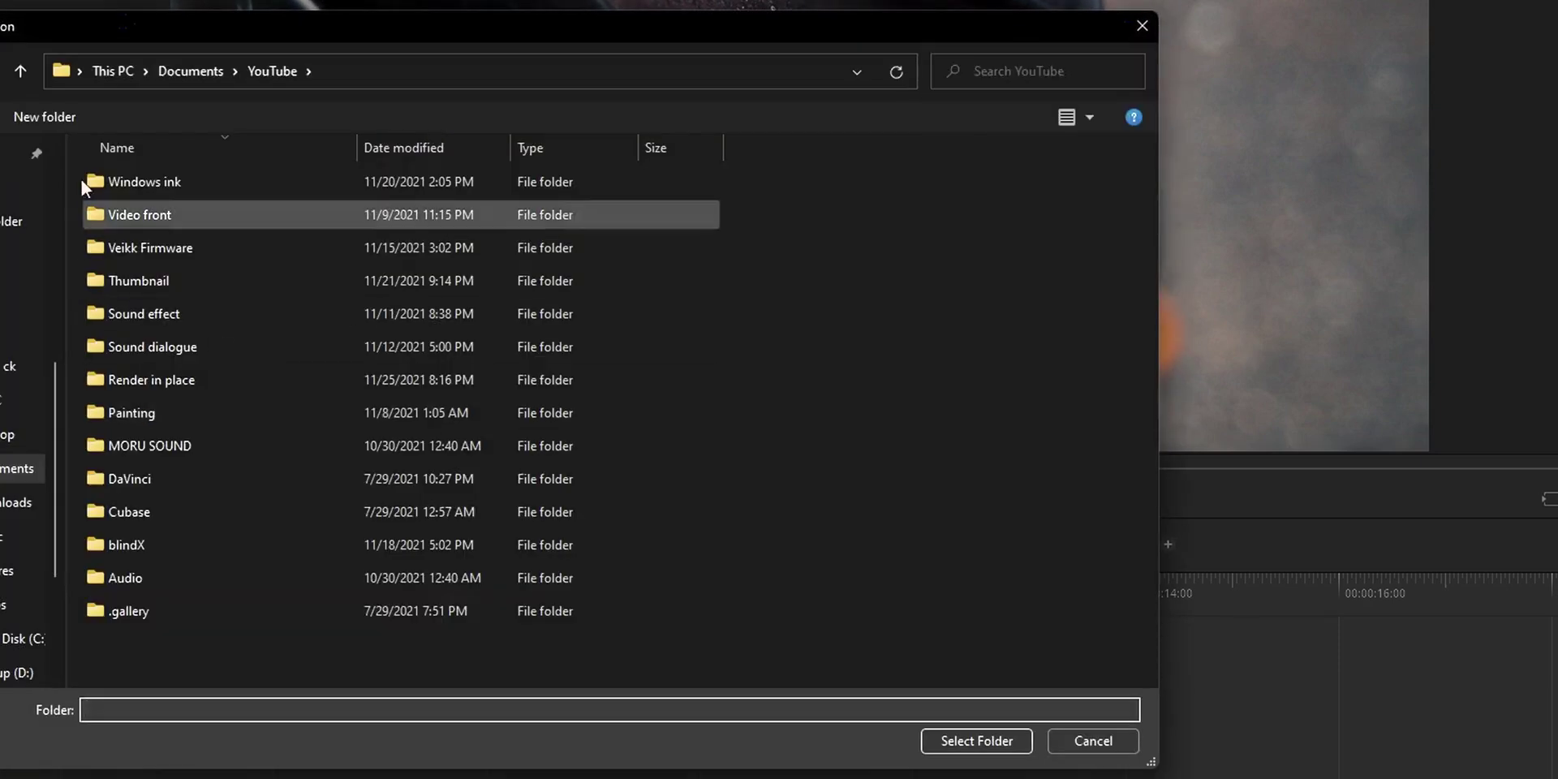
click(2, 341)
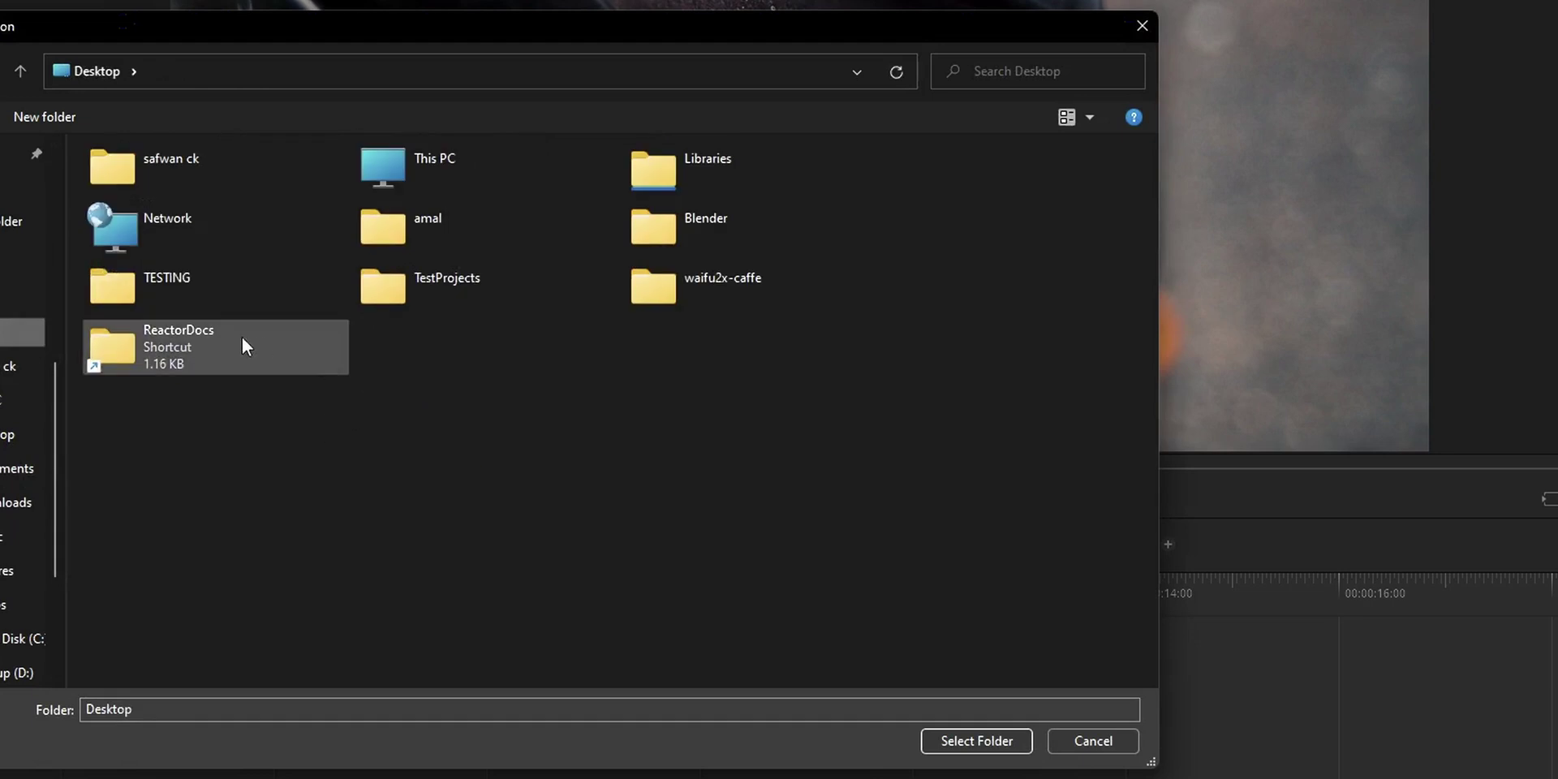
click(238, 289)
double_click(239, 288)
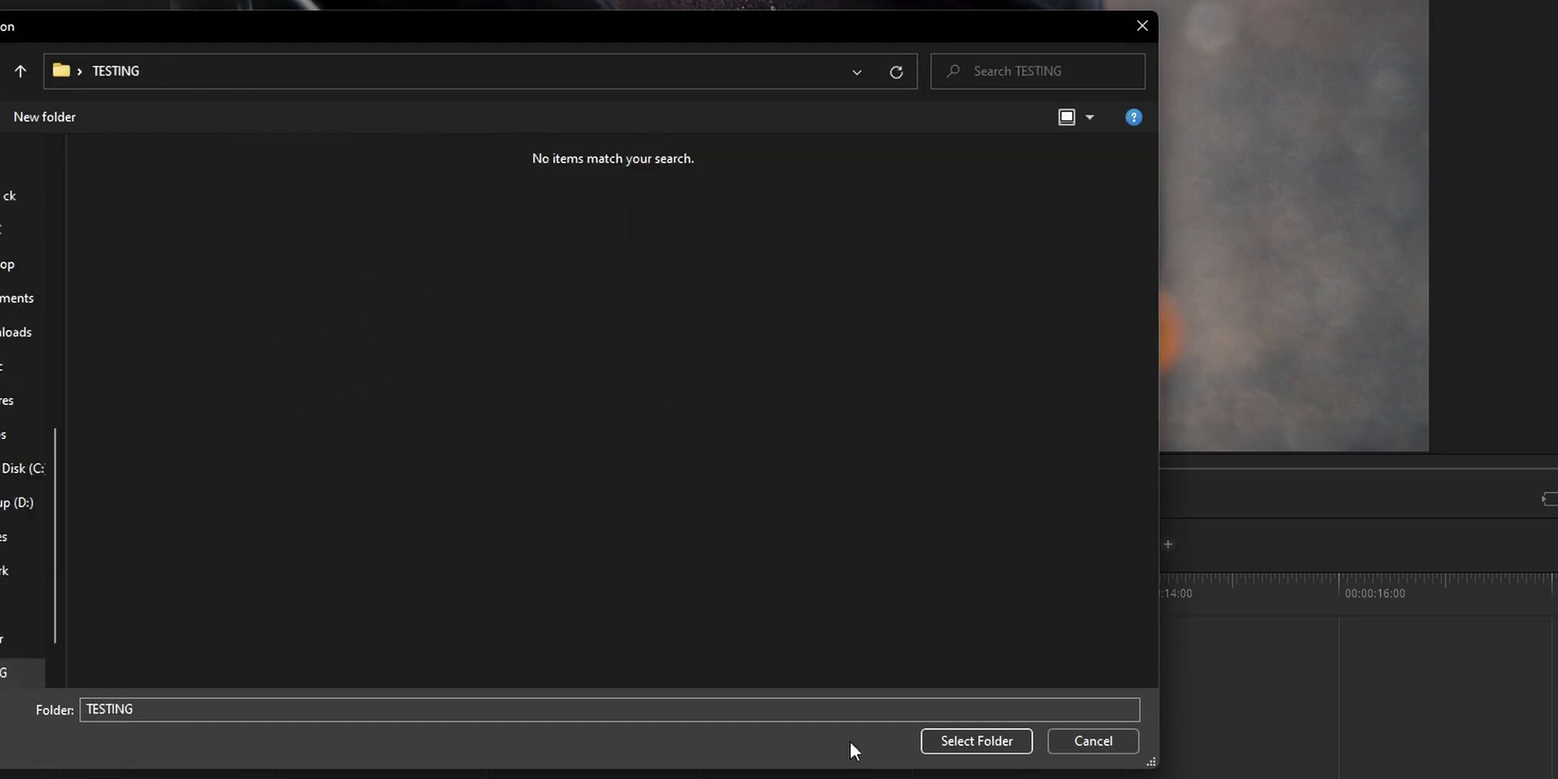
click(958, 742)
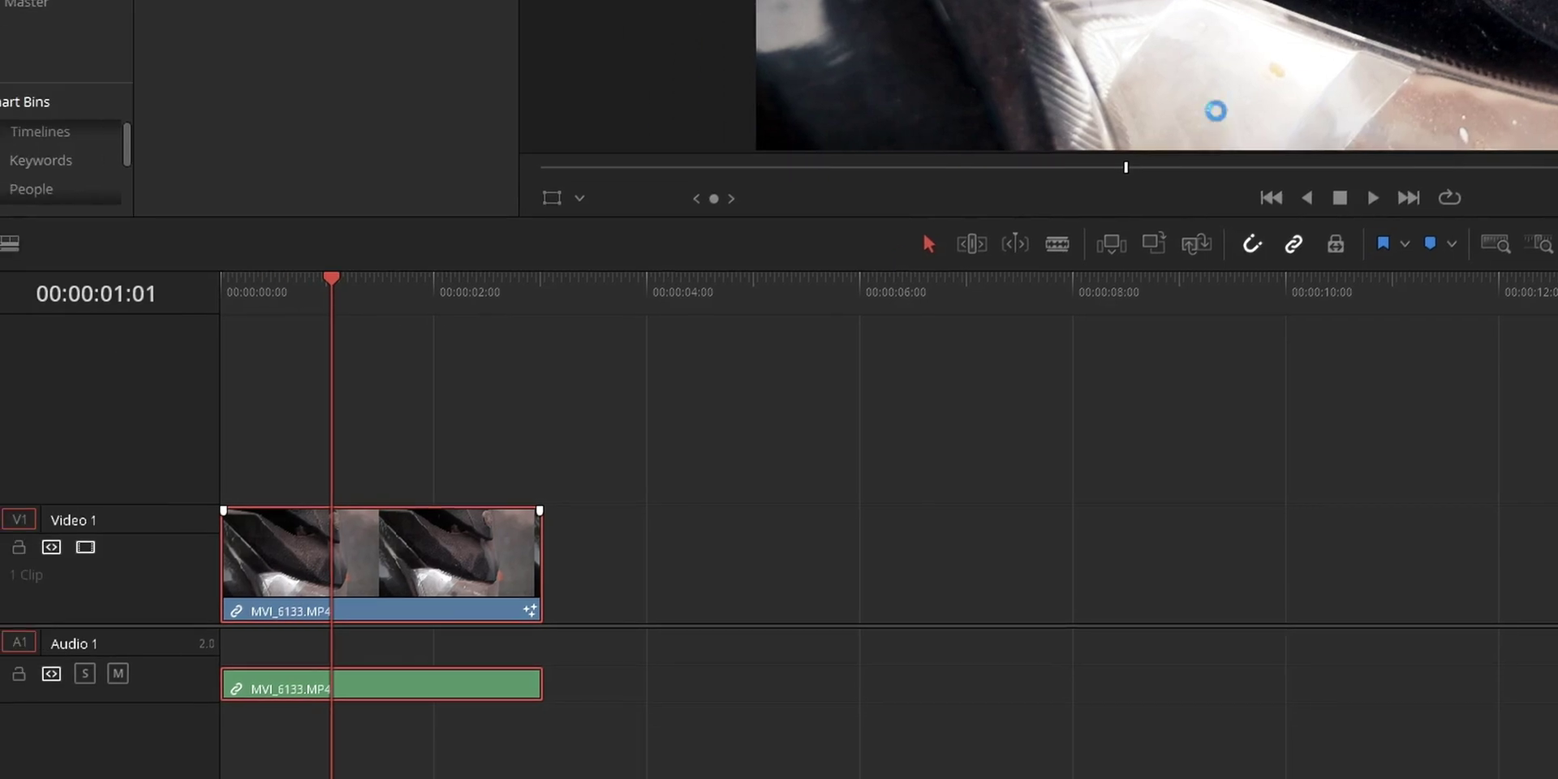
click(395, 293)
click(427, 297)
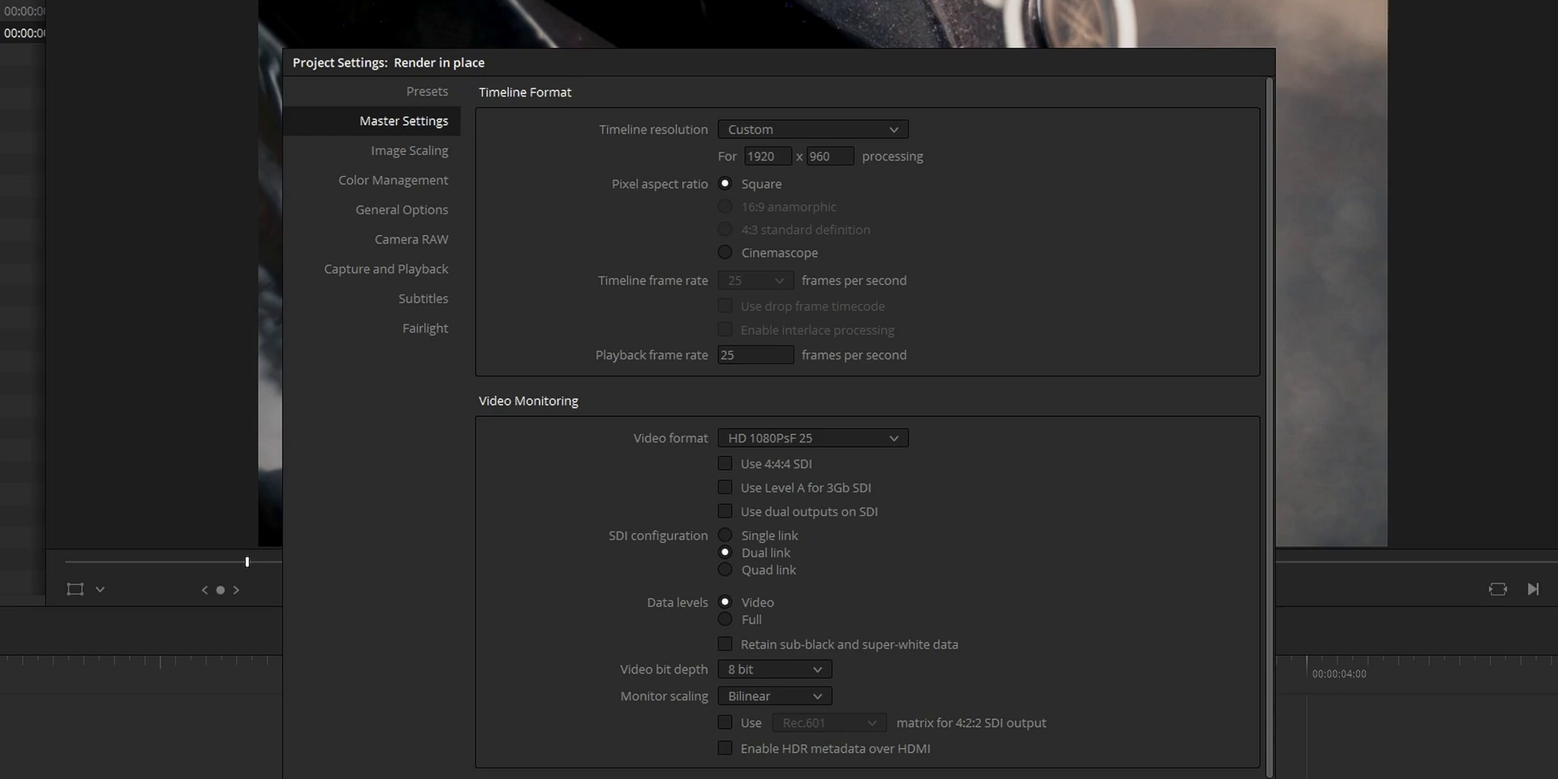
Switch to File Explorer and compare the details of MVI_6133 Render 1.mov with the project's timeline resolution
key(alt+Tab)
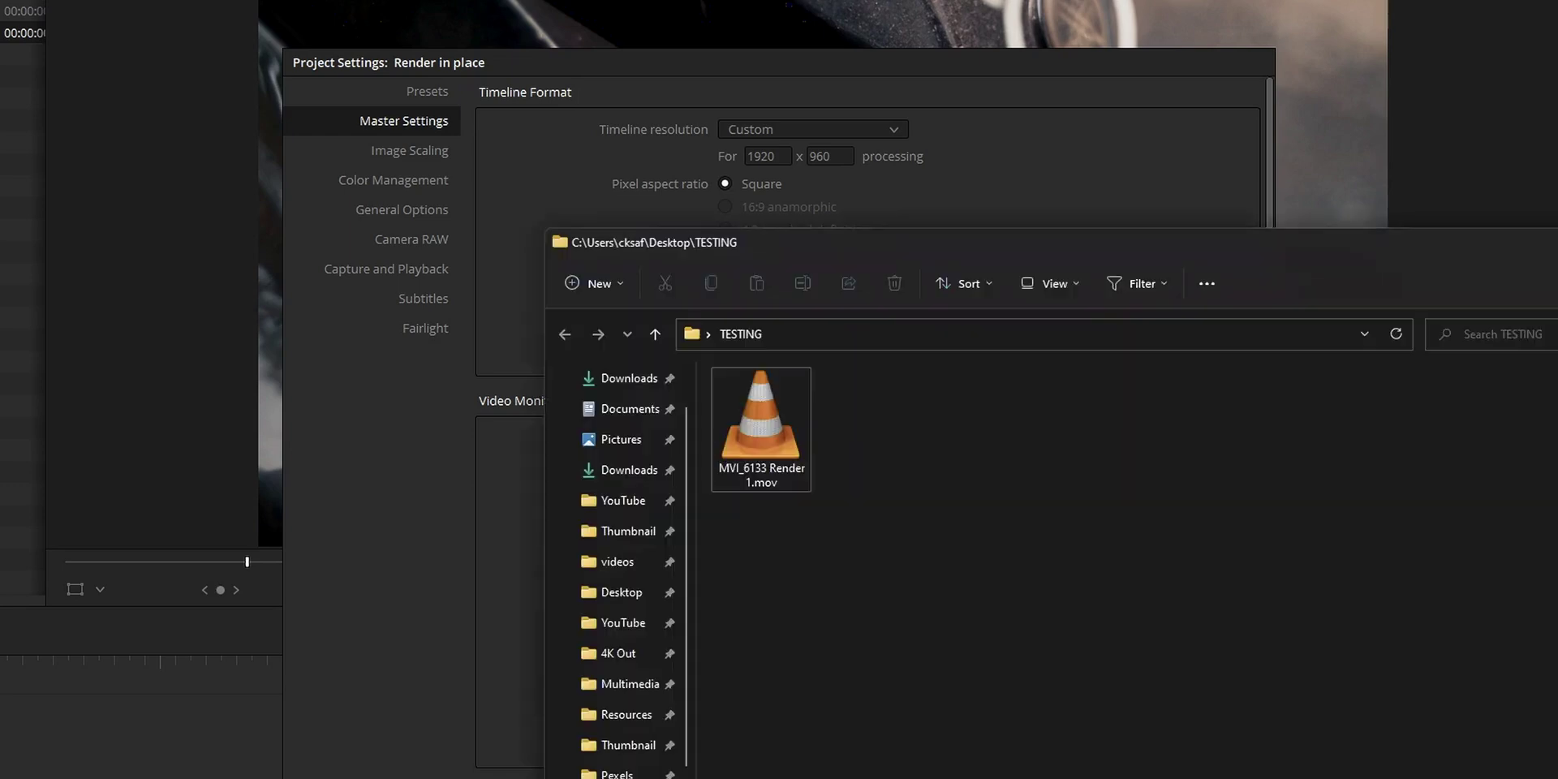
right_click(758, 437)
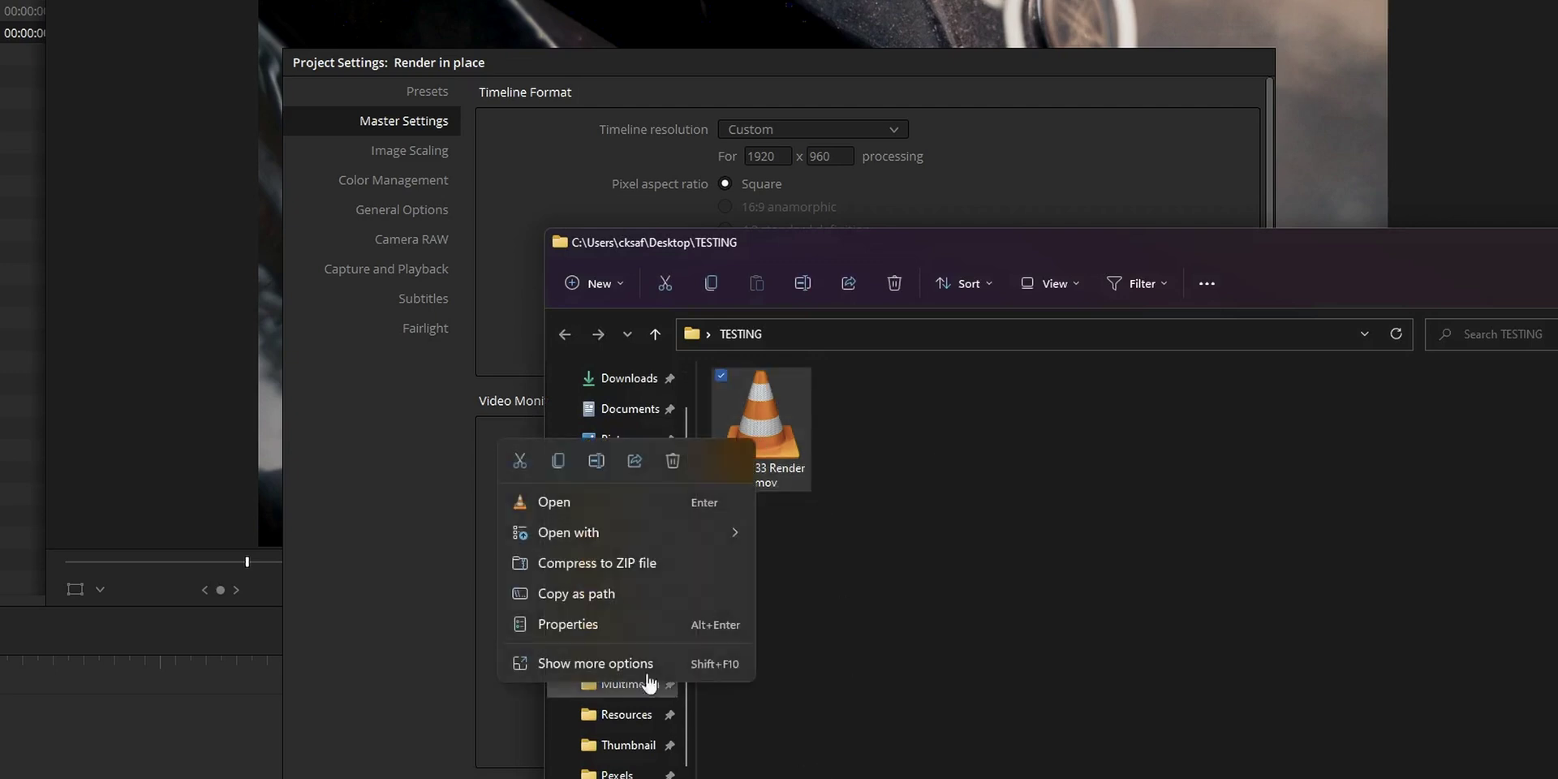
click(635, 625)
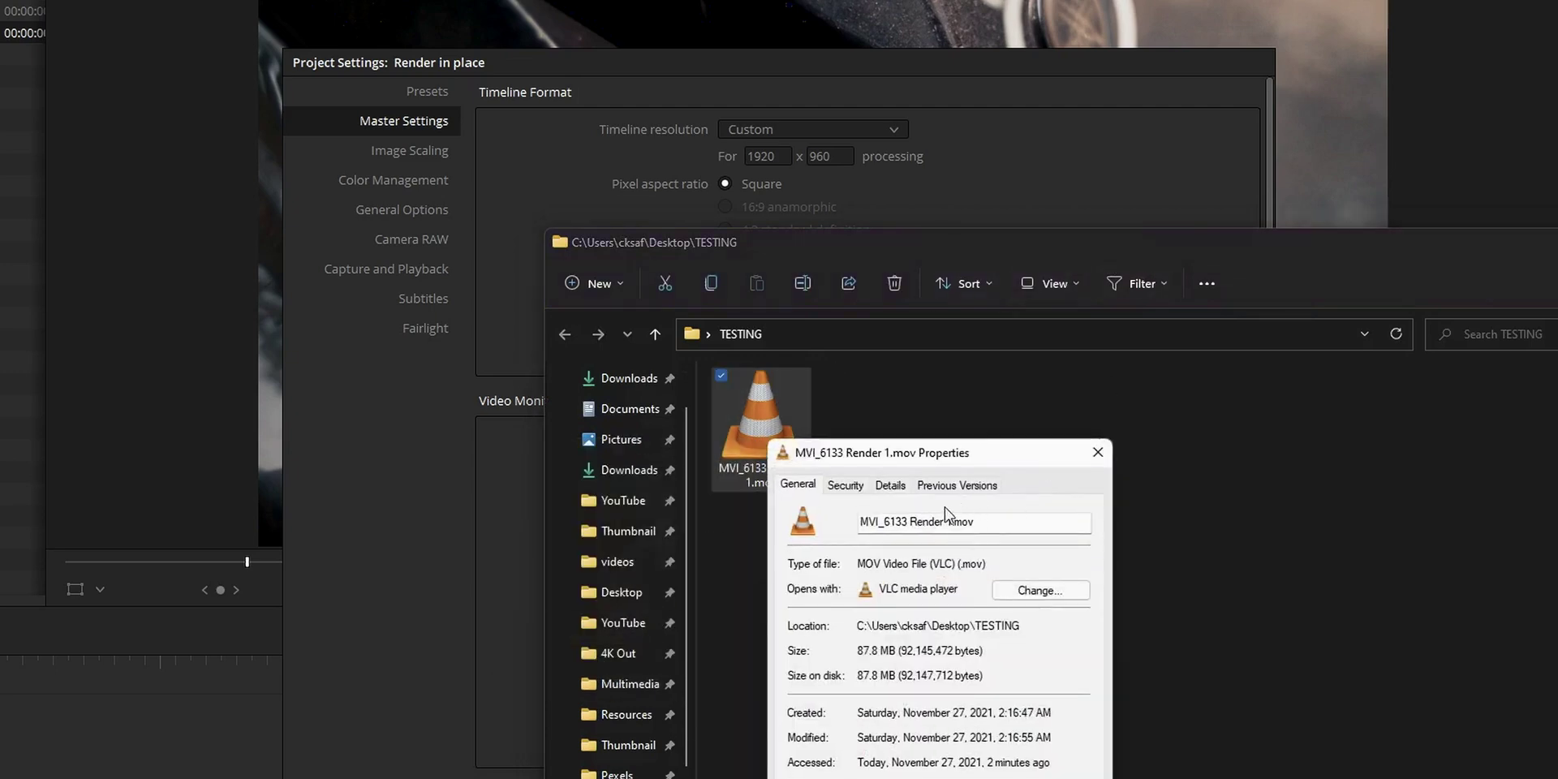
click(852, 490)
click(903, 500)
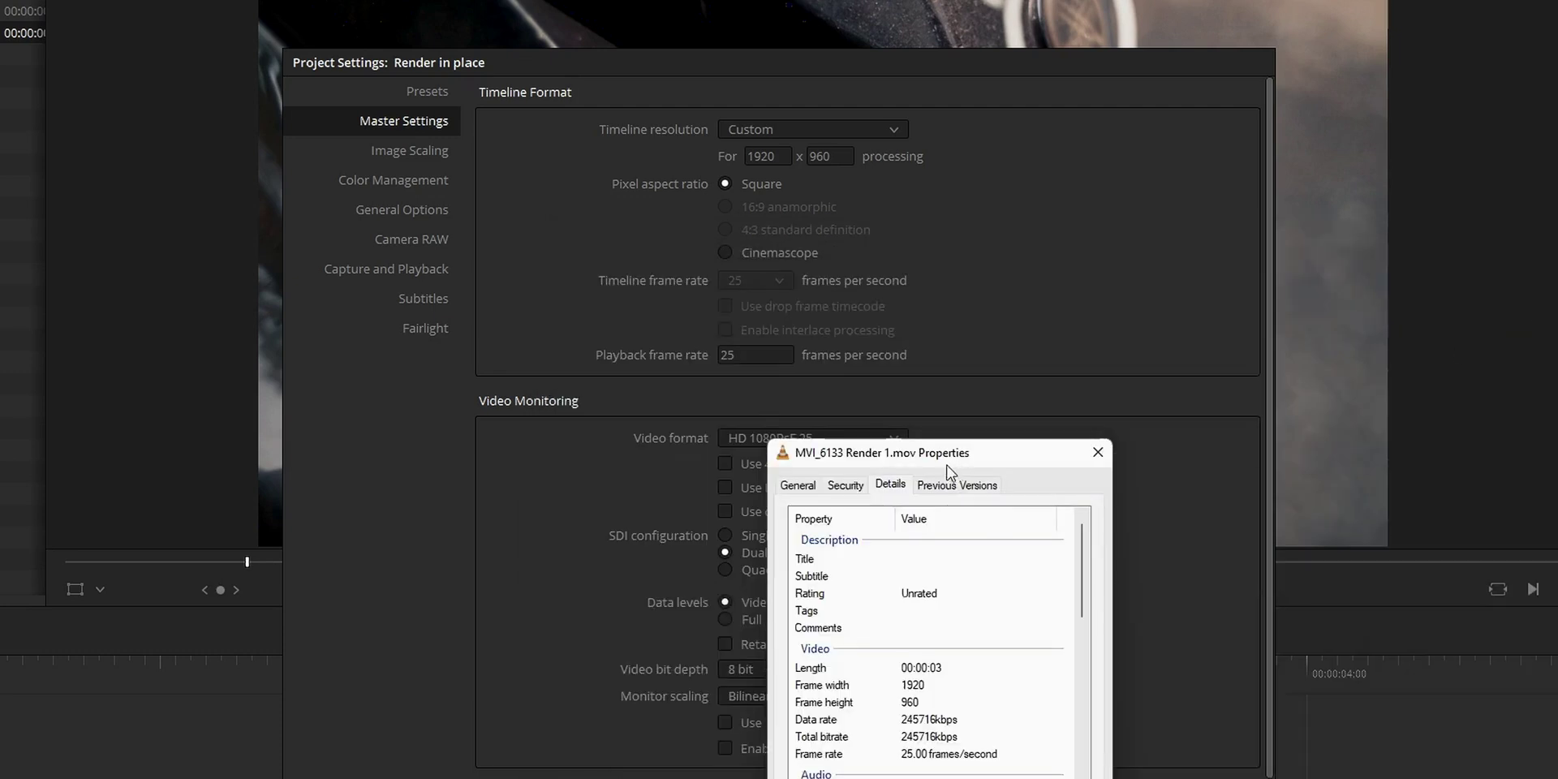
drag(948, 453, 1203, 72)
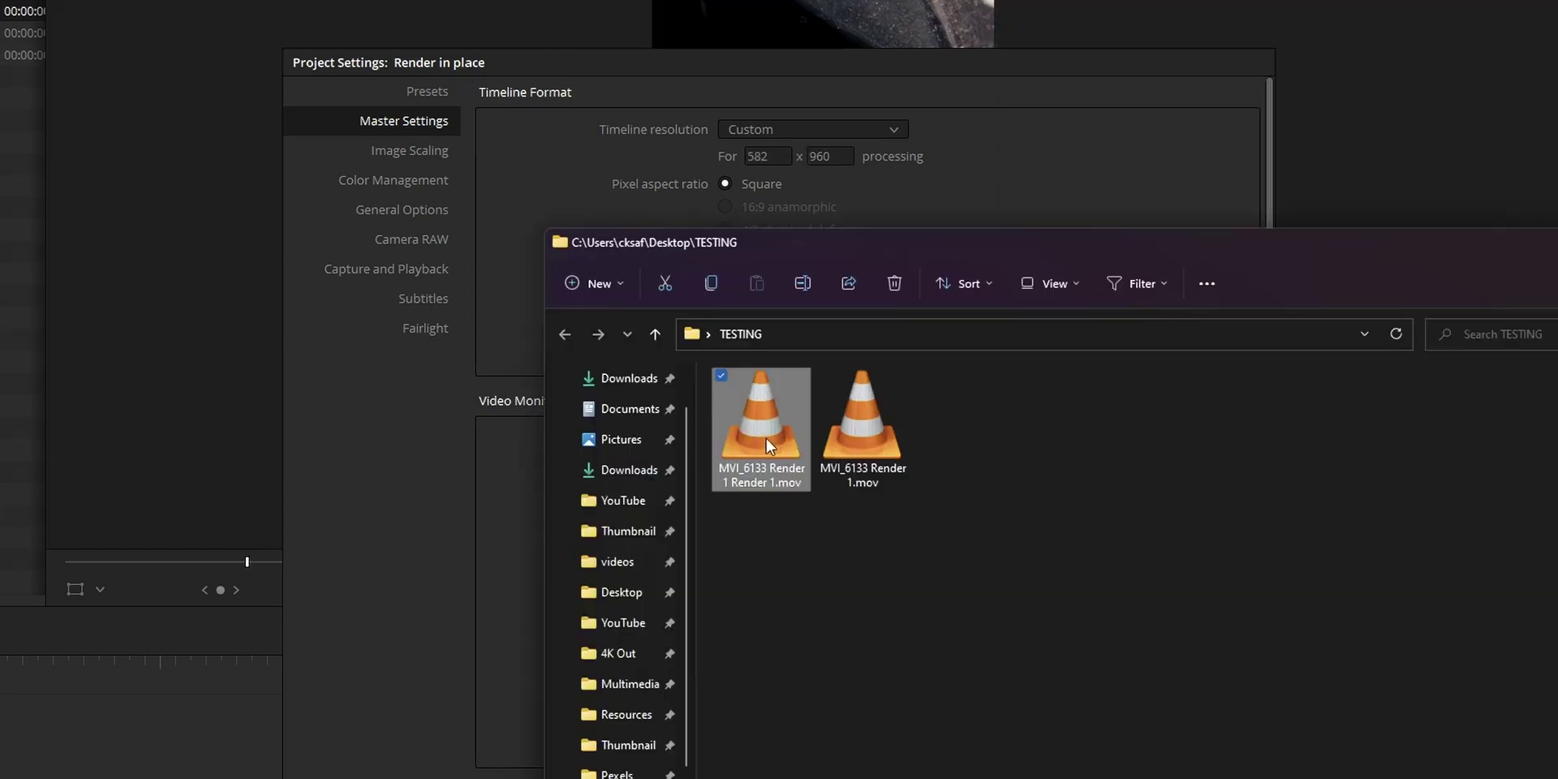
Compare the file details of MVI_6133 Render 1 Render 1.mov with the project's timeline resolution, and close its properties
right_click(767, 465)
click(617, 626)
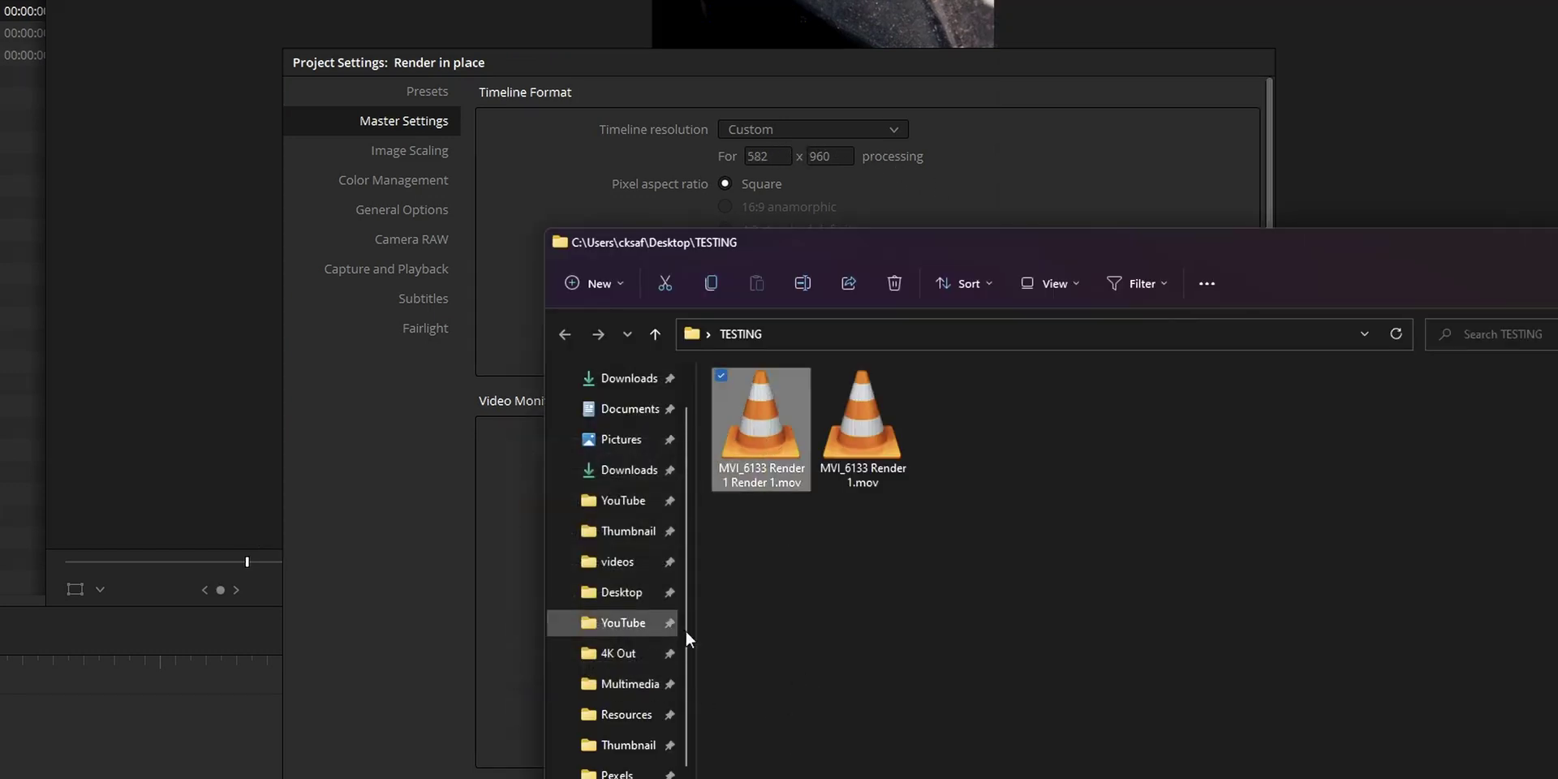
click(897, 485)
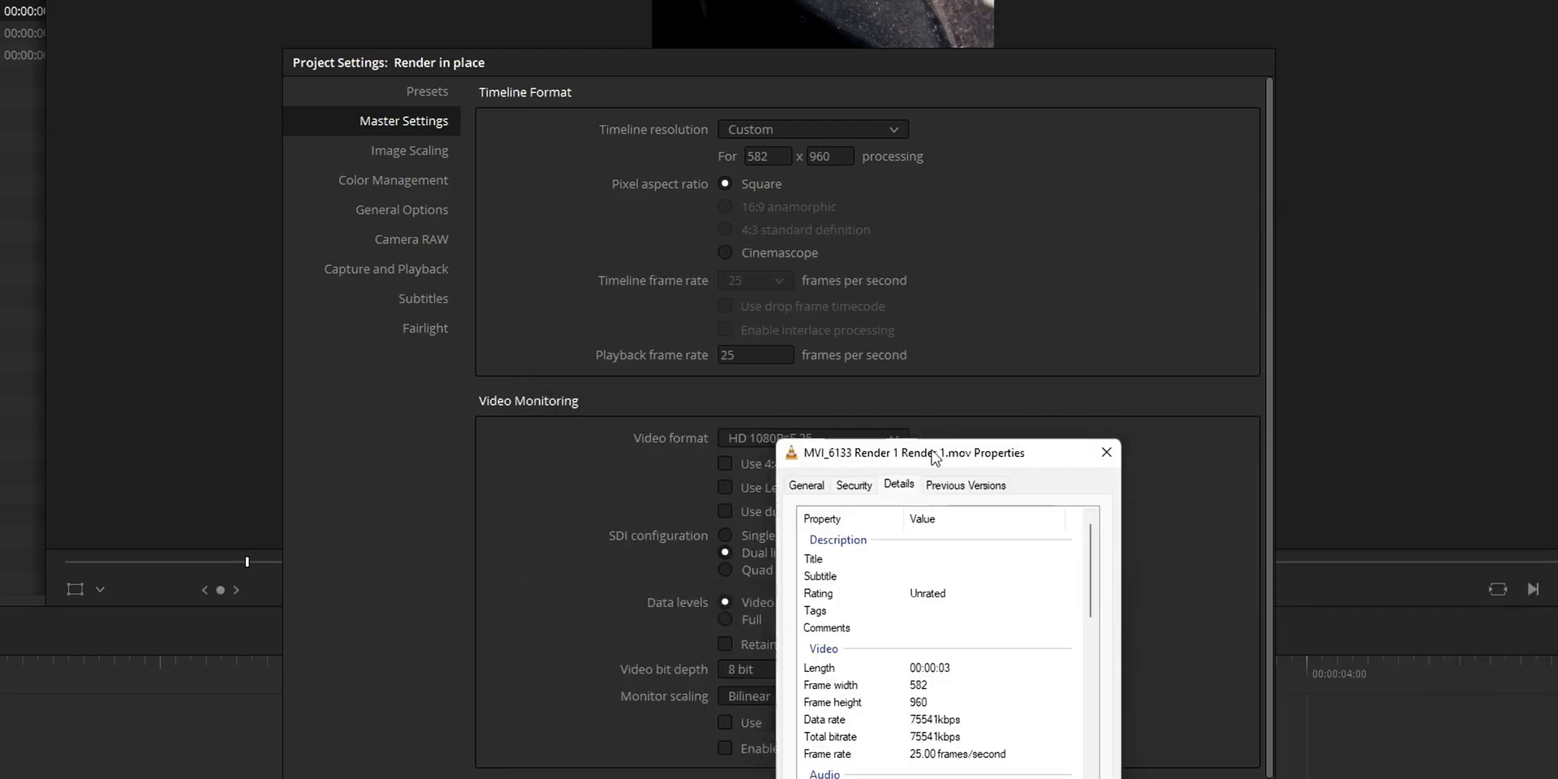
drag(931, 453, 1250, 57)
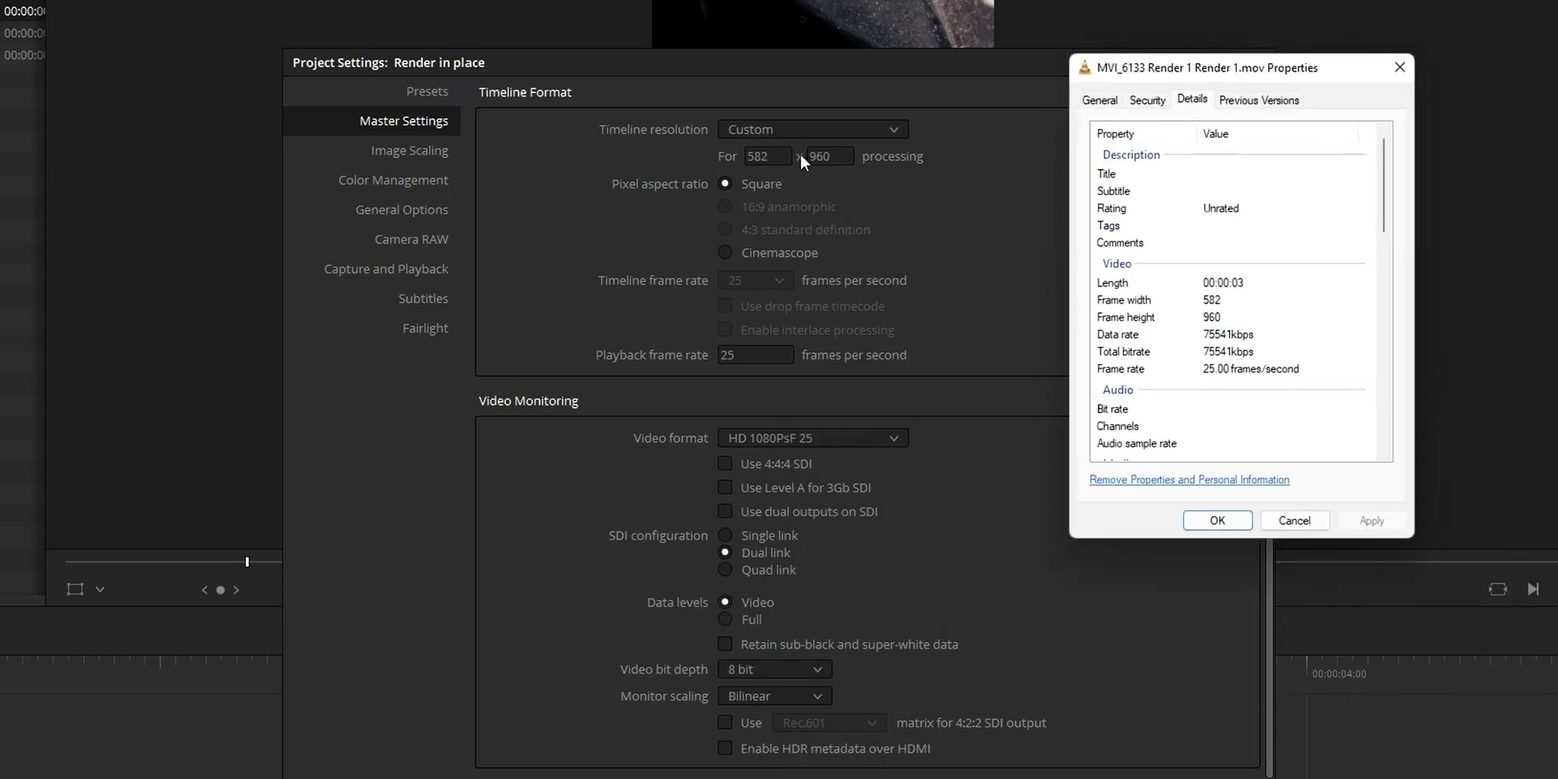
click(1218, 520)
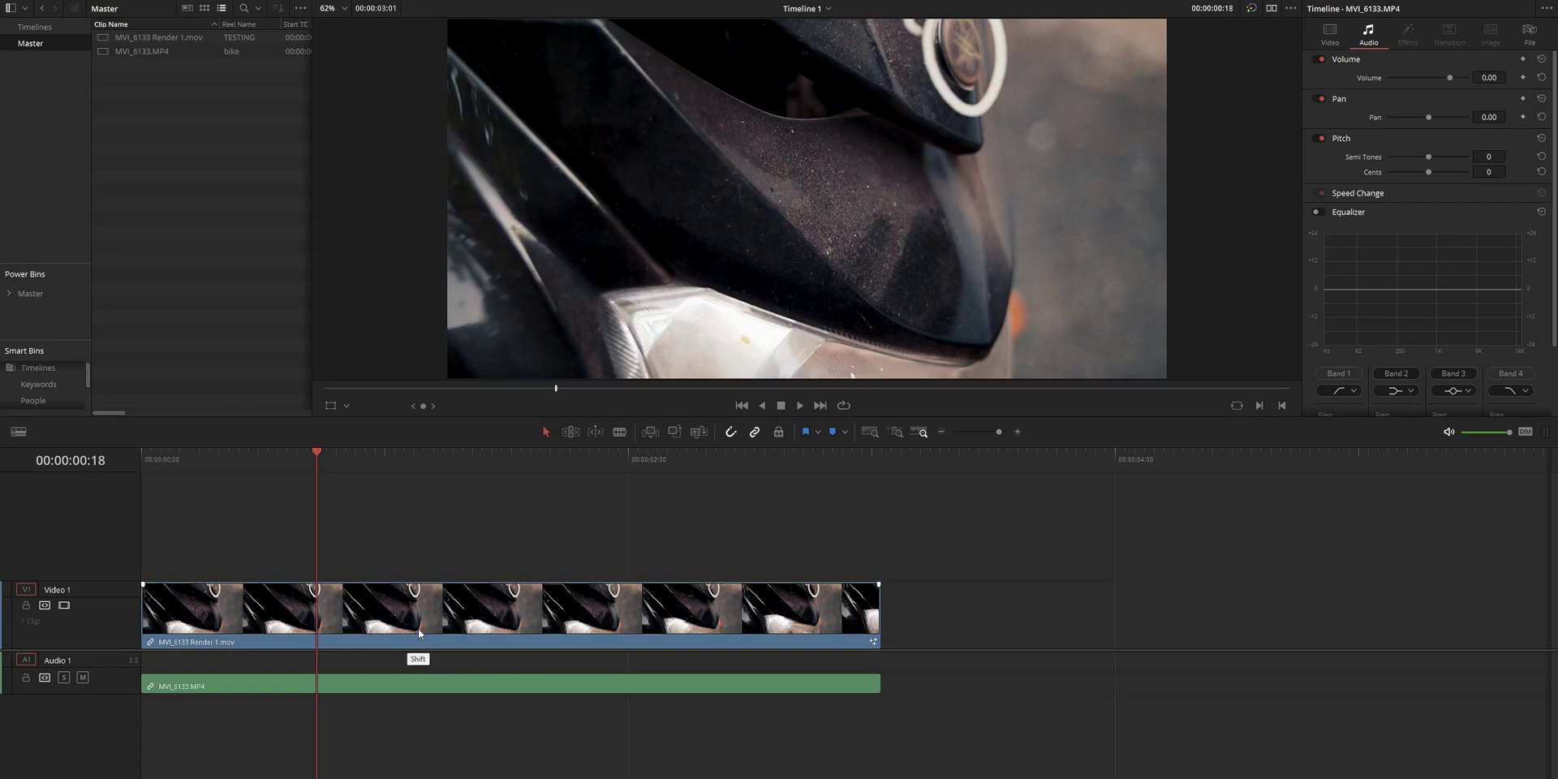
Go to the Deliver page, expand the advanced render settings and examine the re-encode and cache options
key(shift+8)
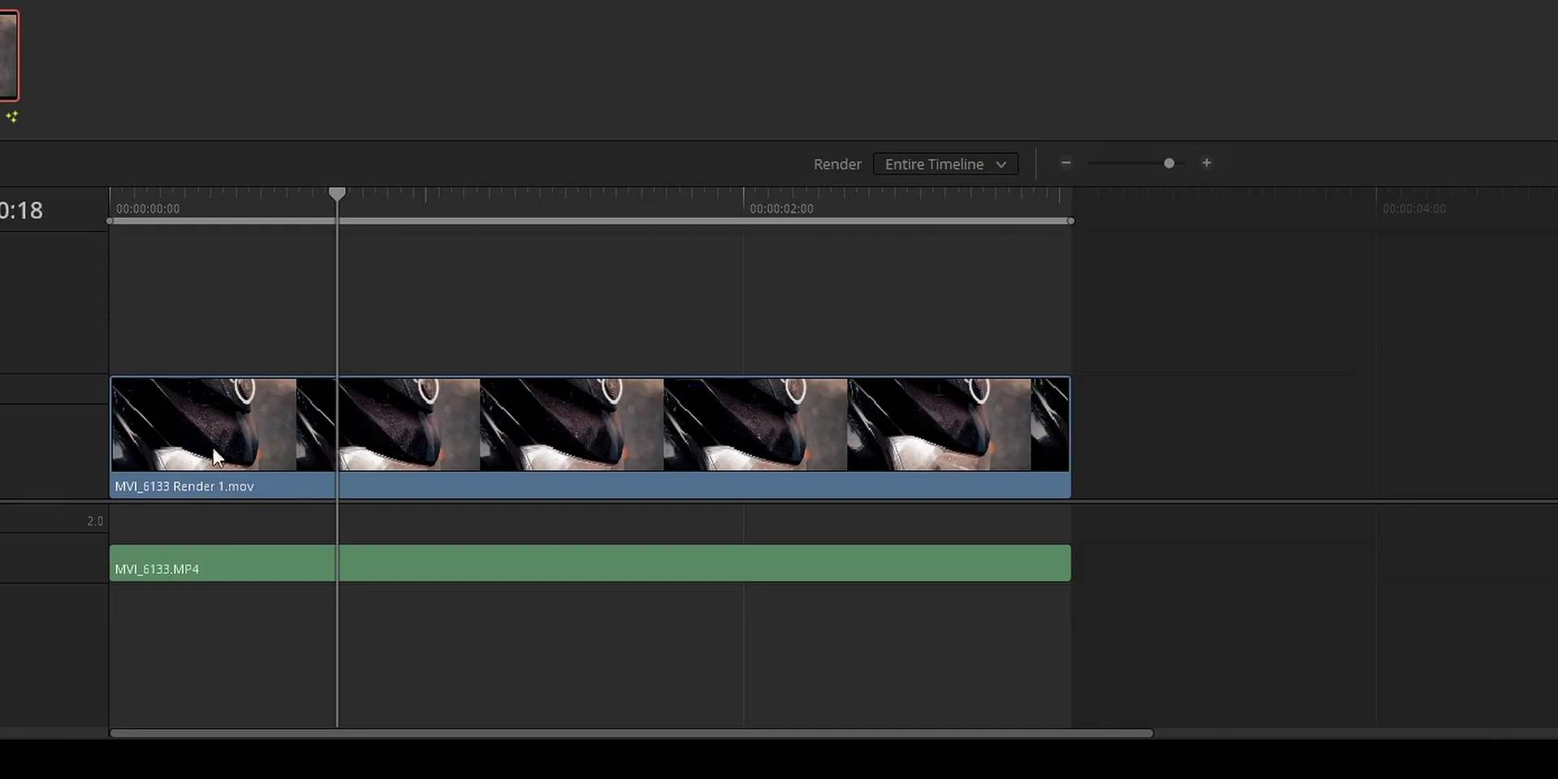
drag(202, 223, 257, 240)
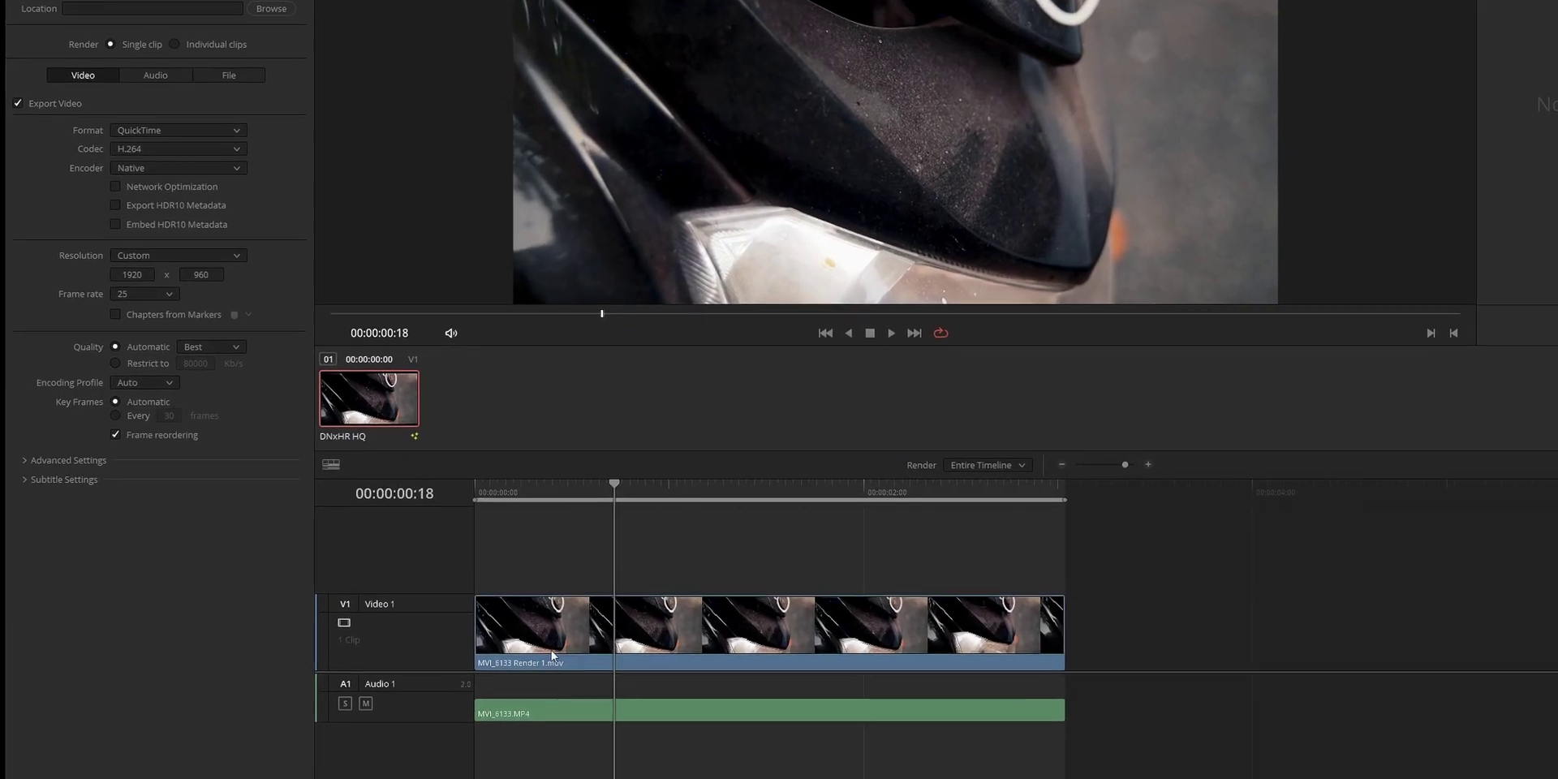
click(568, 481)
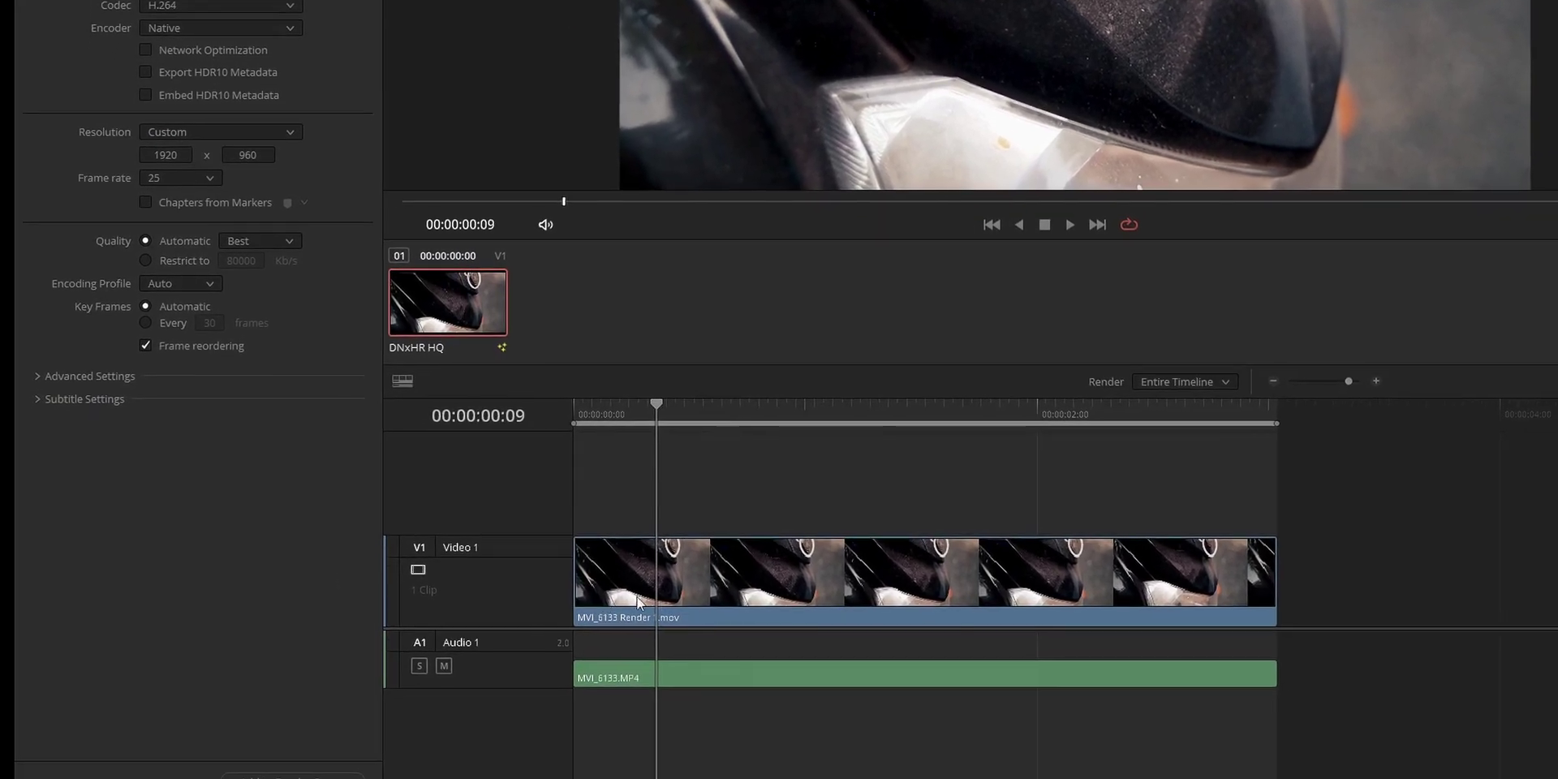
click(48, 356)
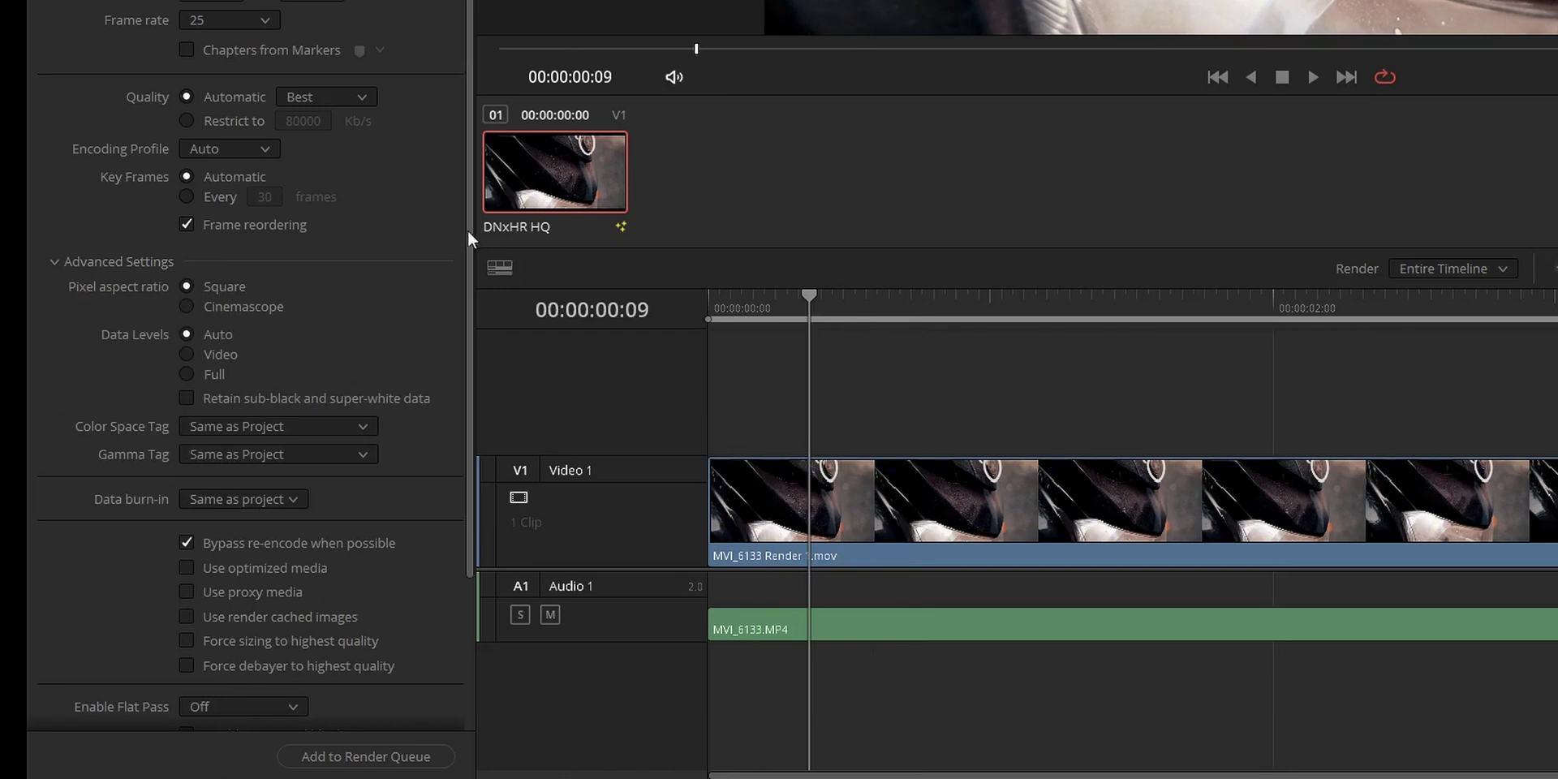
scroll(465, 302, down, 3)
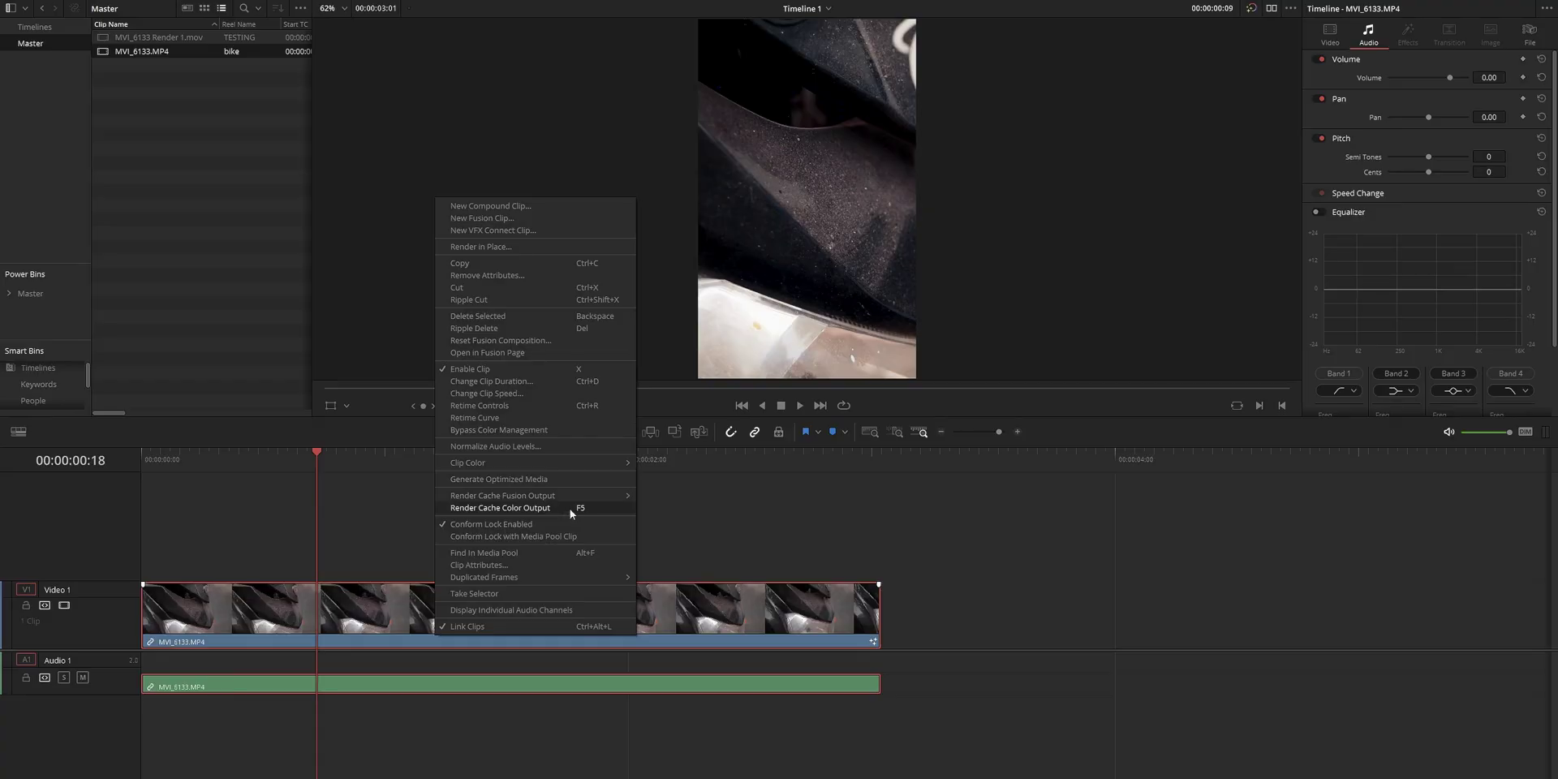
Turn on color output render caching for the clip and browse the project's CacheClip folder in File Explorer
click(568, 509)
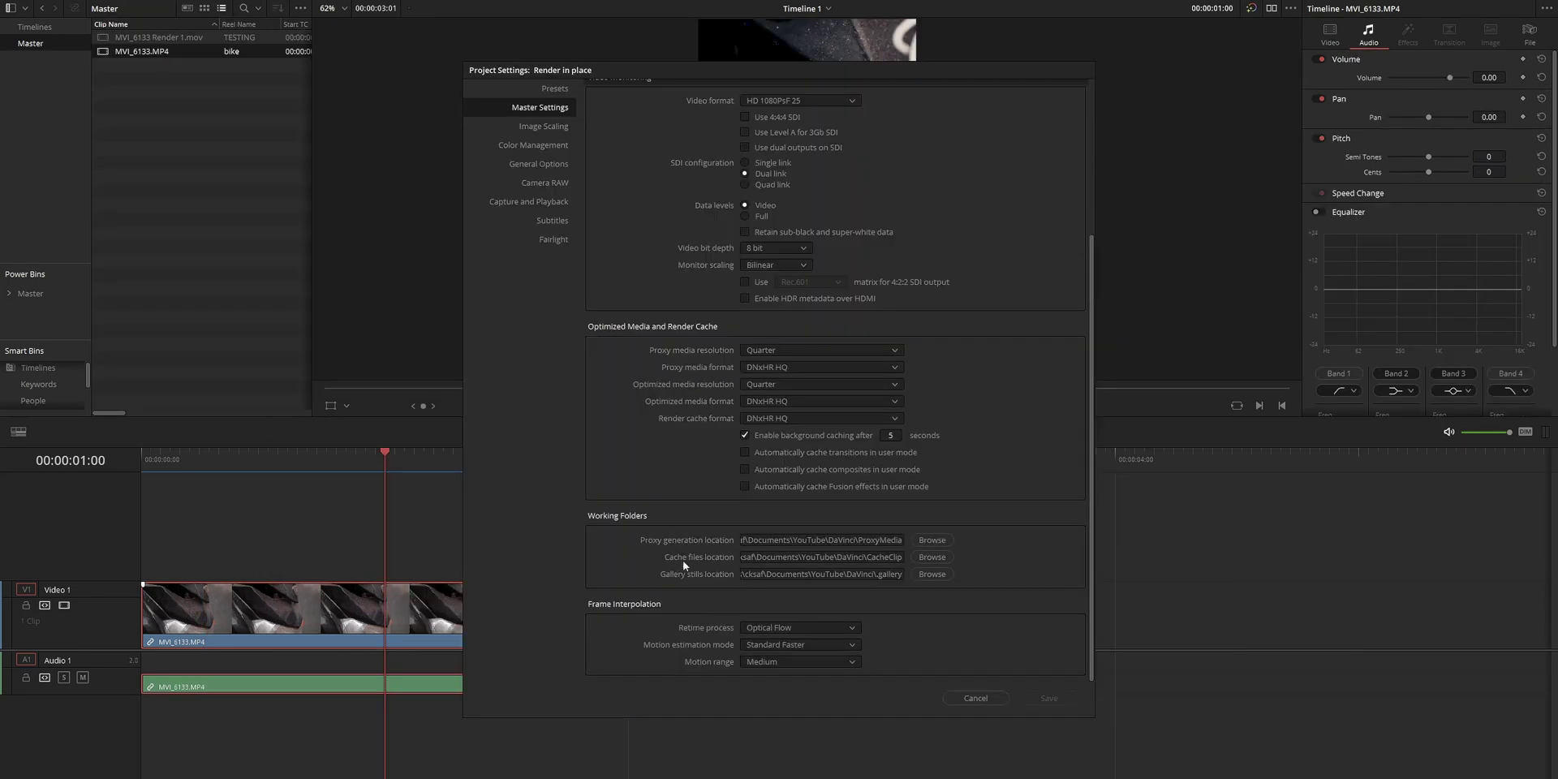
click(792, 559)
key(ctrl+a)
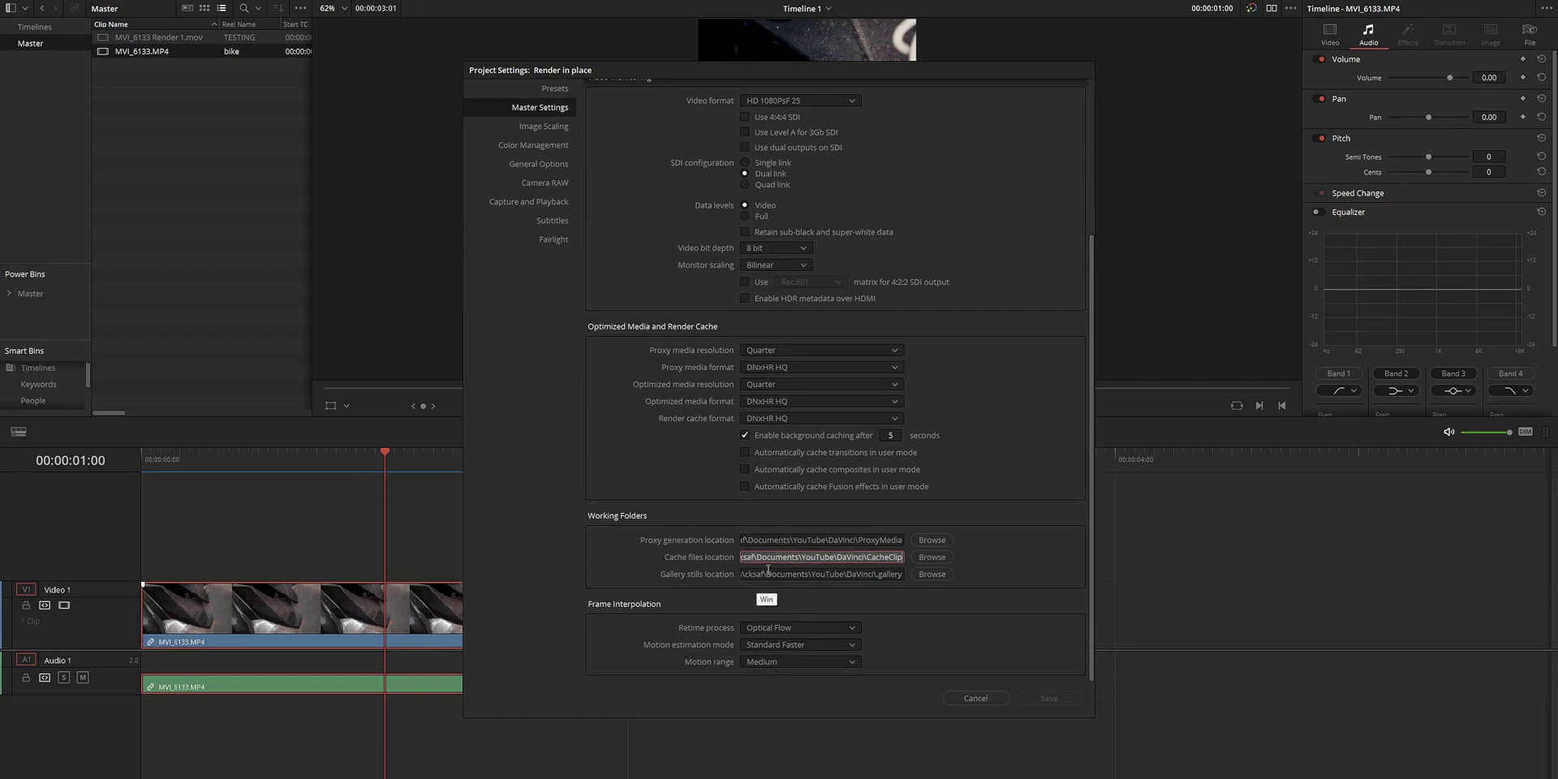
key(super+e)
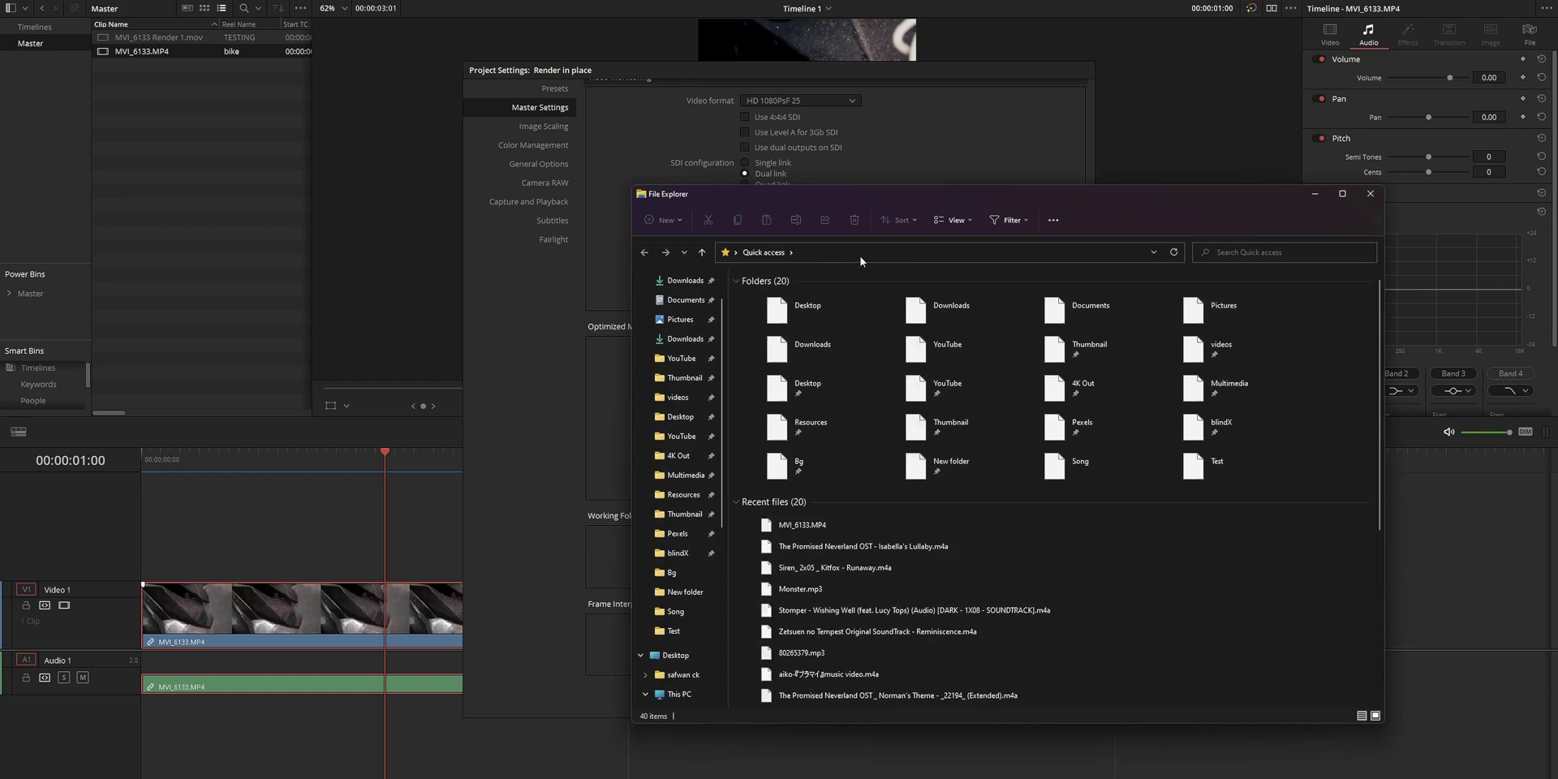
click(871, 253)
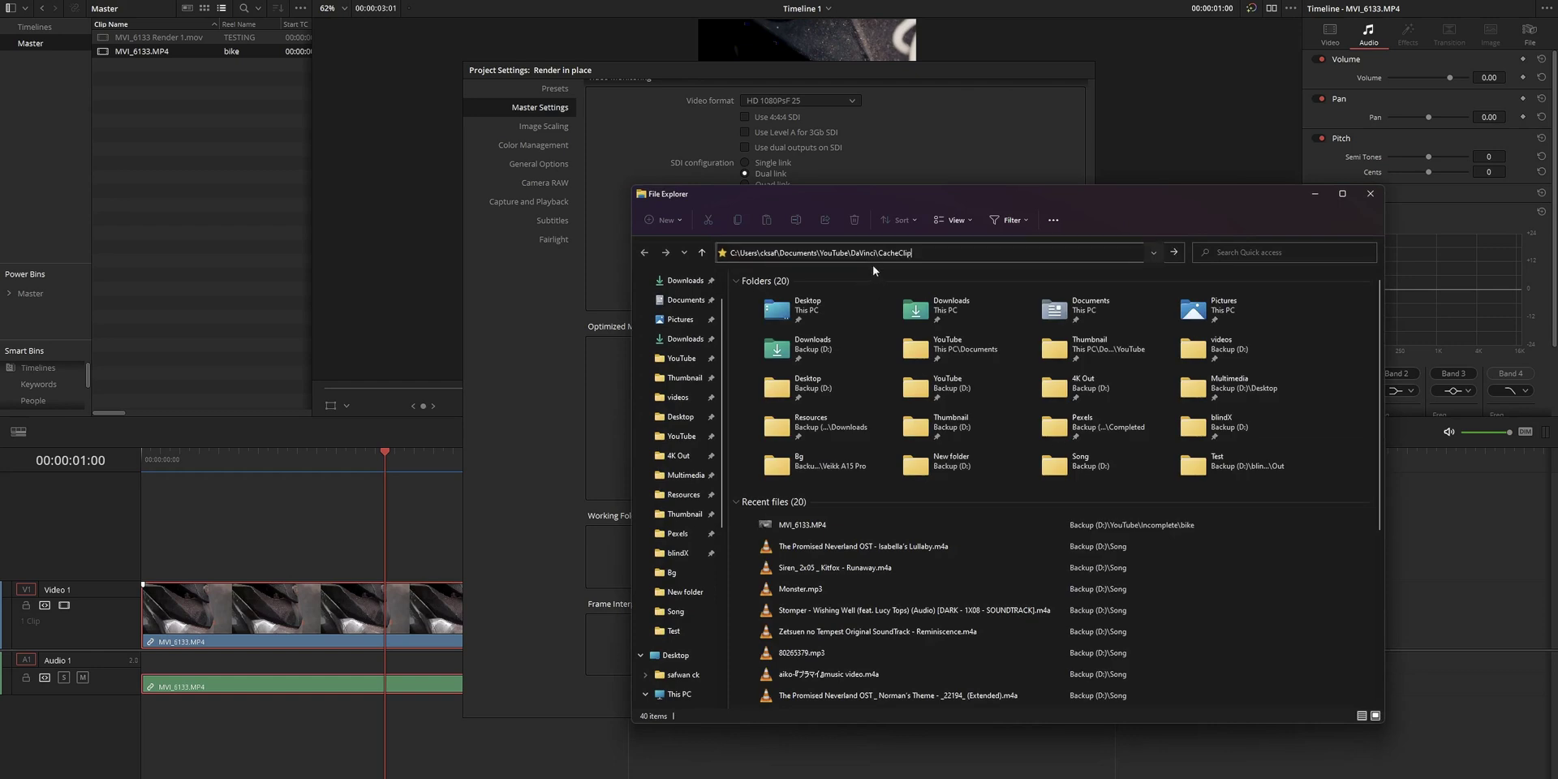
text(C:\Users\cksaf\Documents\YouTube\DaVinci\CacheClip)
key(Return)
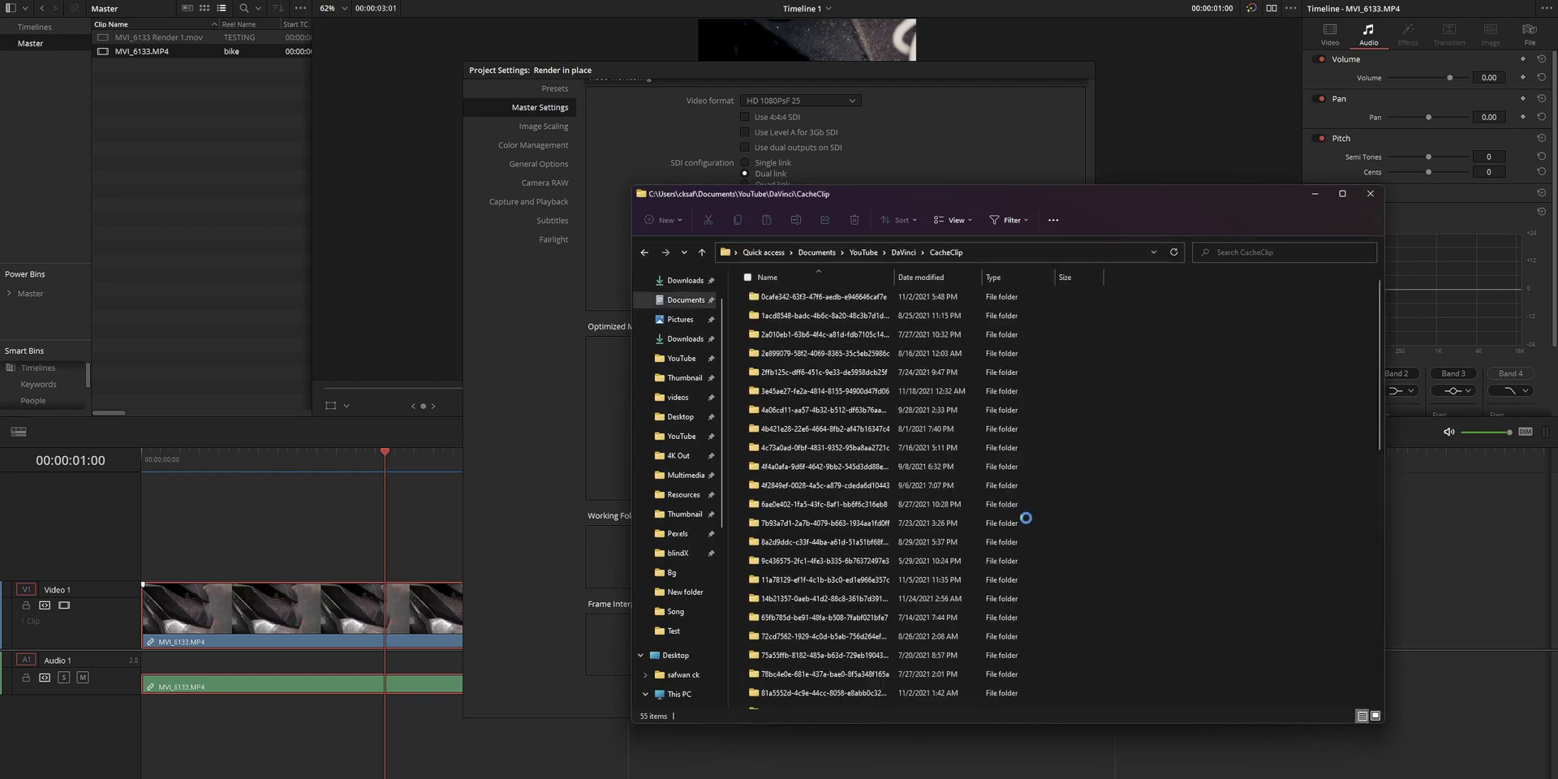
scroll(831, 357, up, 4)
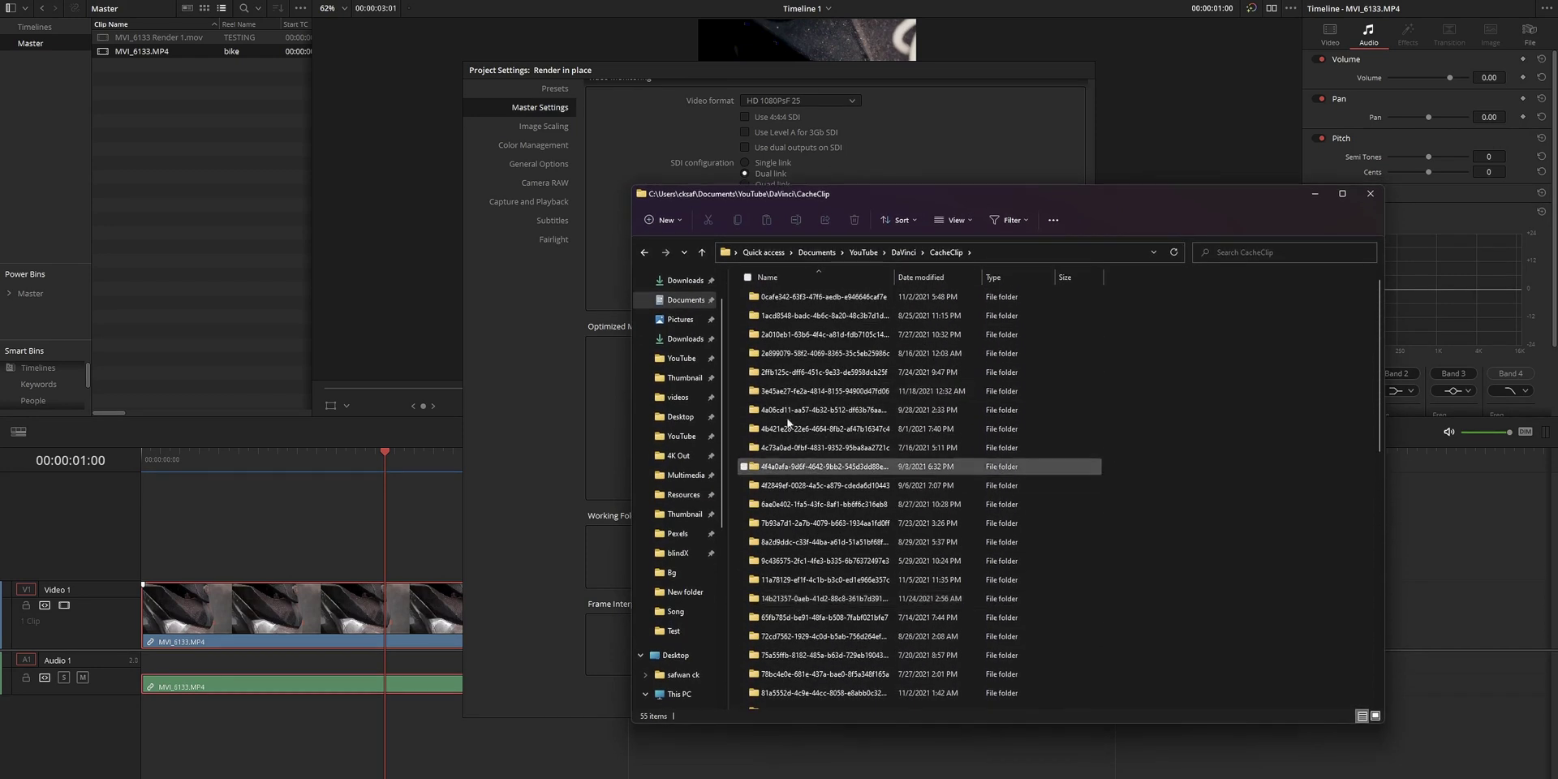
scroll(690, 614, down, 3)
Go to the Desktop in File Explorer and open the TESTING folder
click(677, 500)
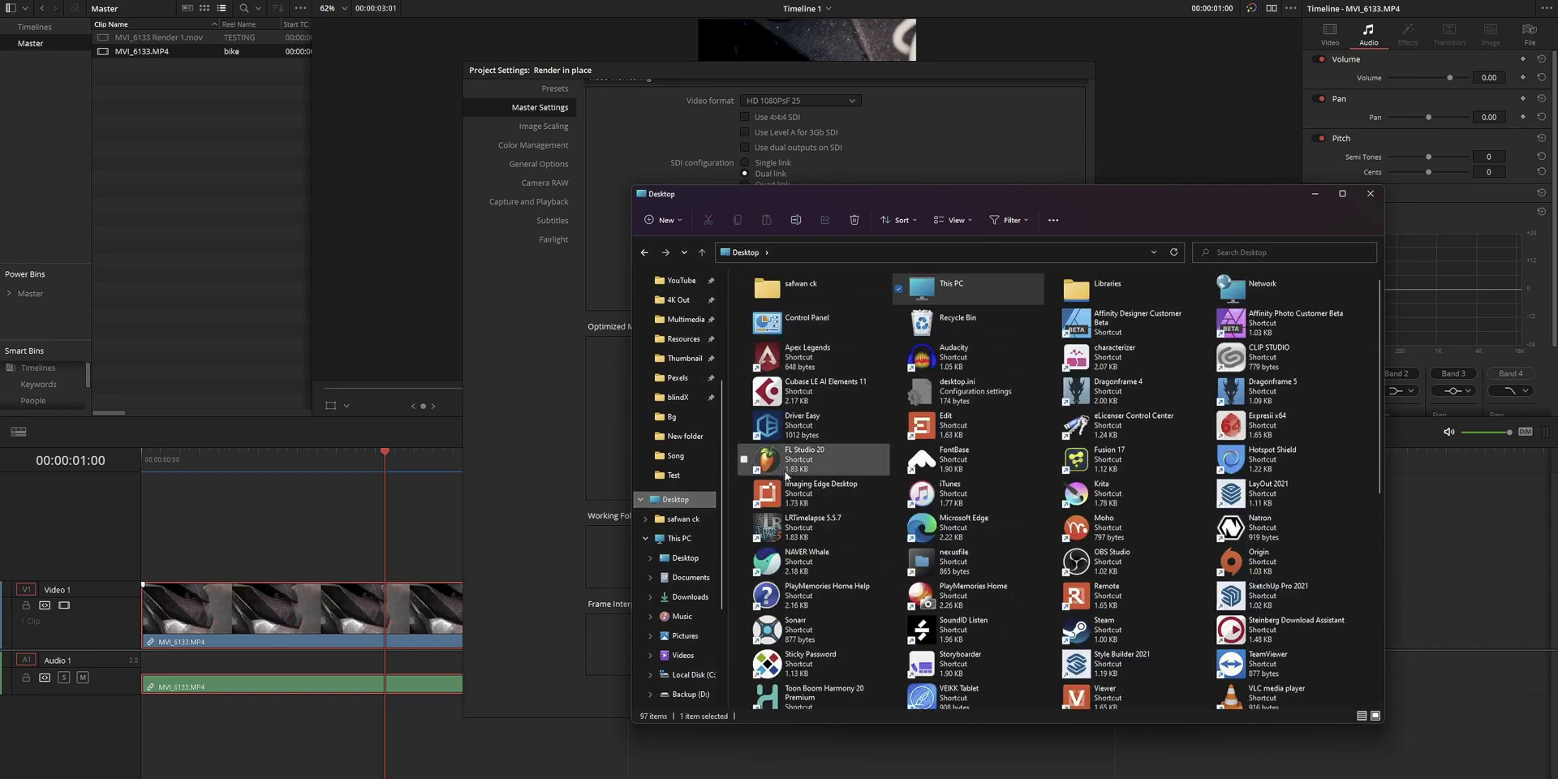
key(t)
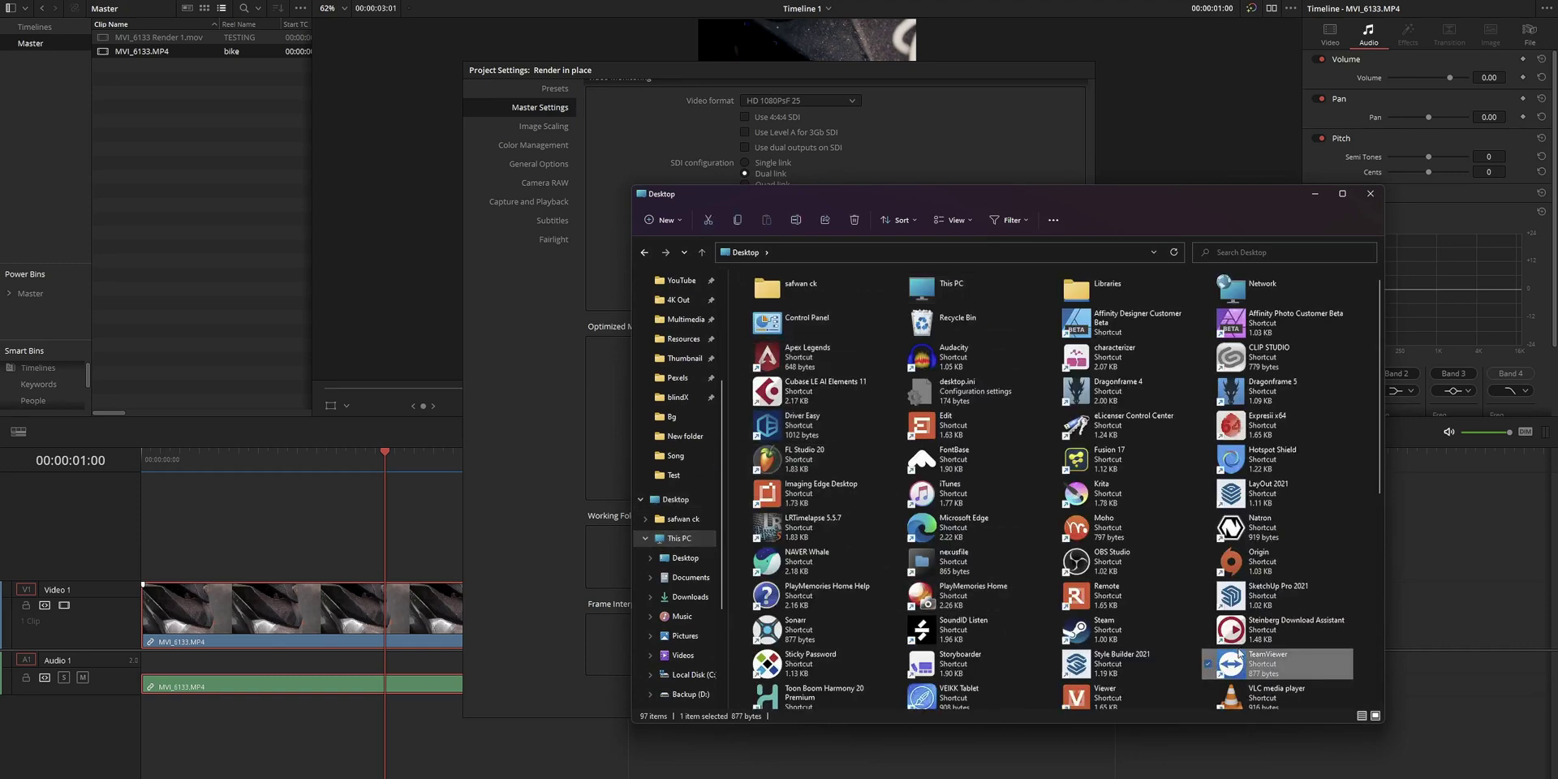
scroll(849, 447, down, 5)
click(1092, 321)
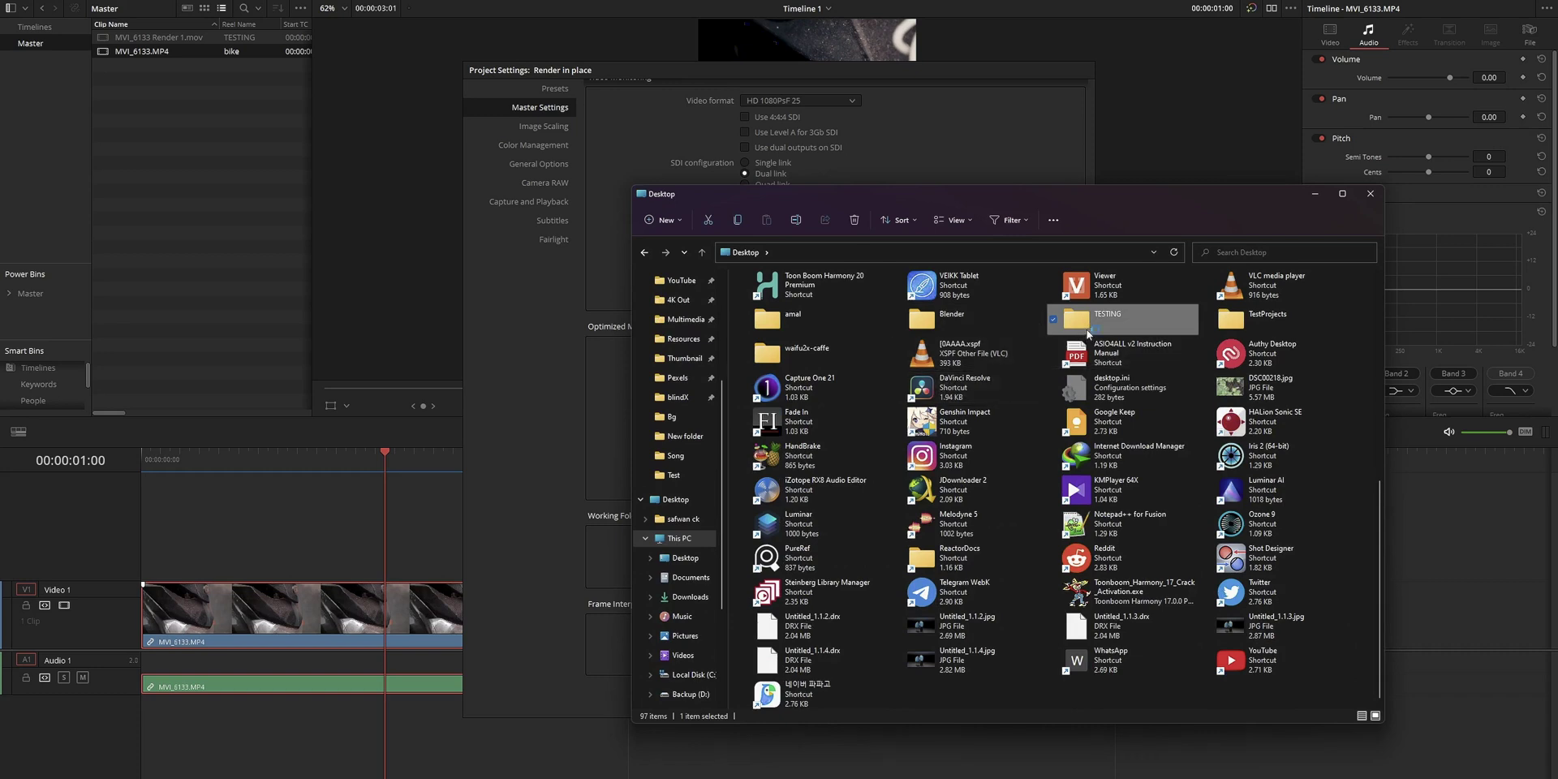
double_click(1089, 332)
Inspect the two rendered .mov files in the TESTING folder and close File Explorer
drag(859, 448, 780, 349)
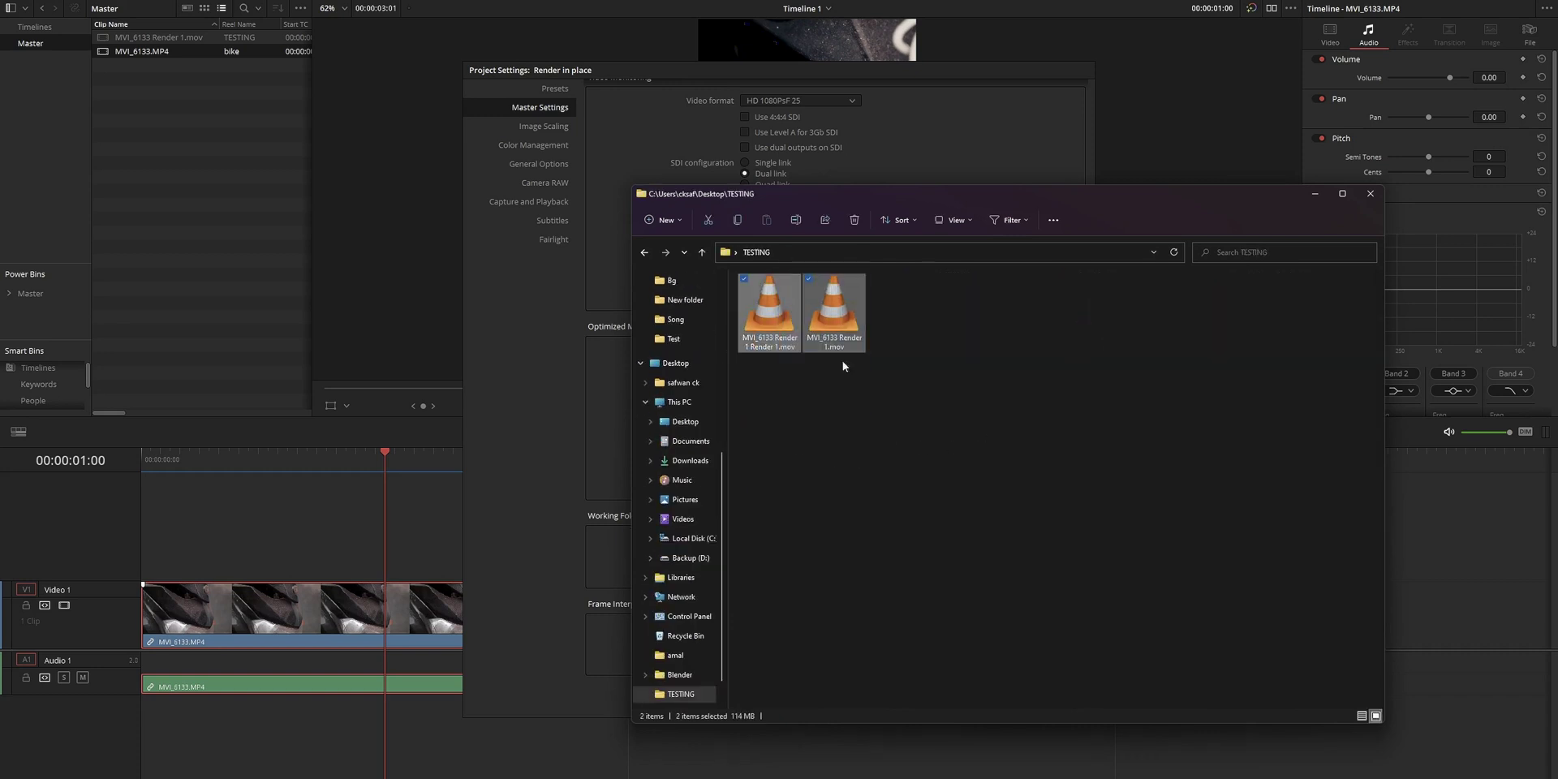
click(838, 310)
drag(837, 308, 934, 422)
drag(775, 317, 991, 412)
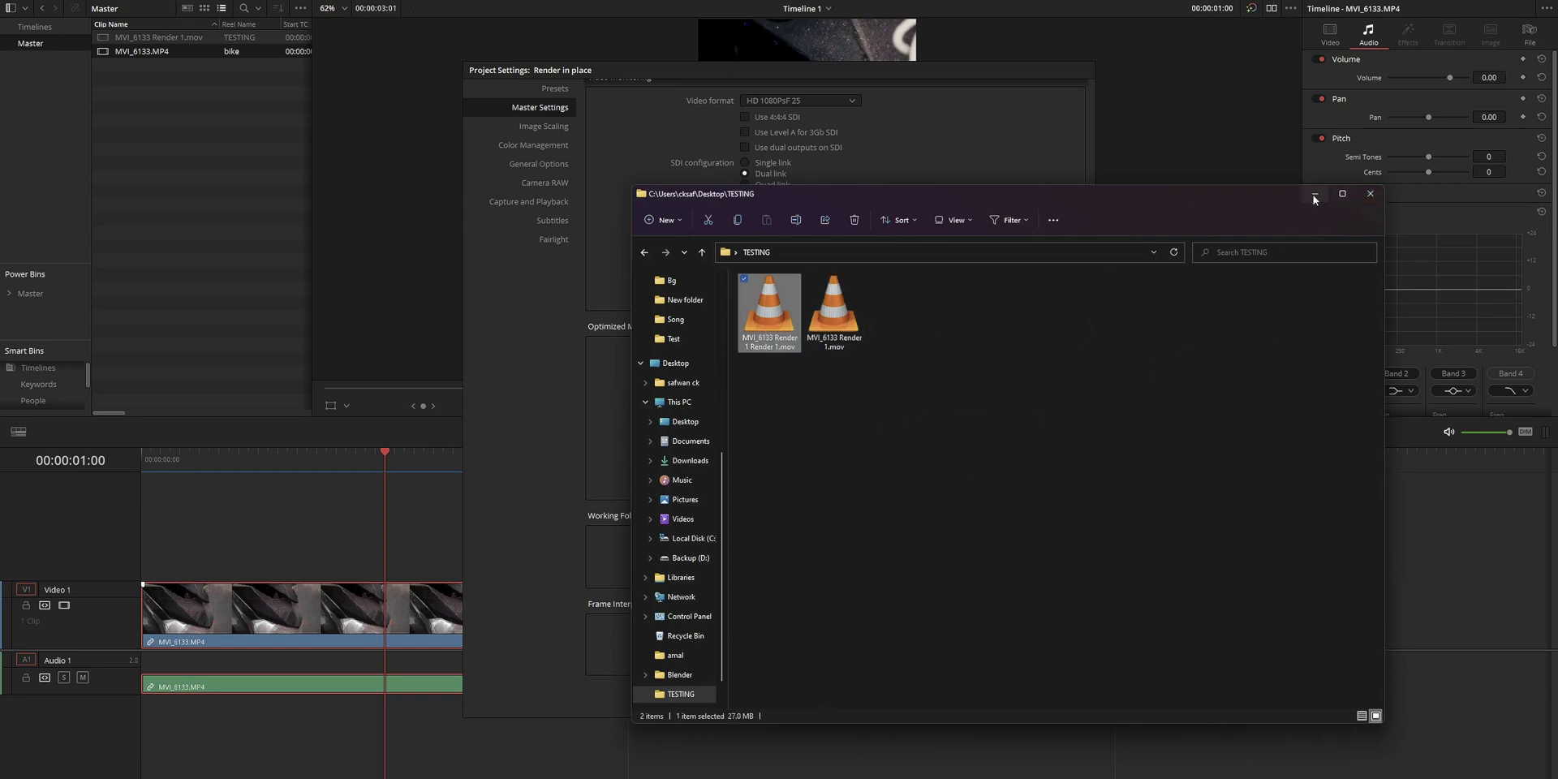
click(1367, 195)
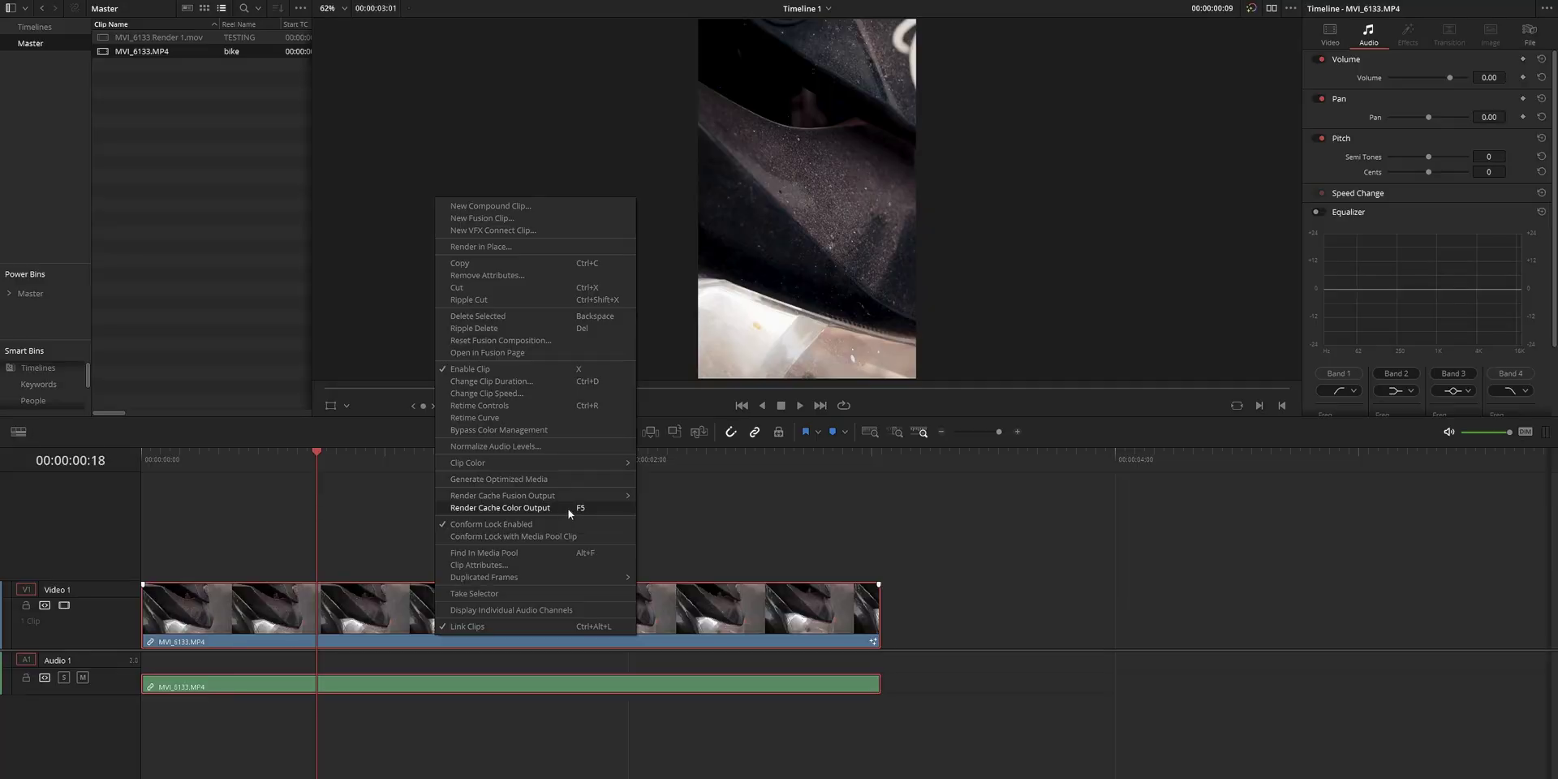
Apply Render Cache Color Output to the MVI_6133.MP4 clip on the timeline
click(568, 508)
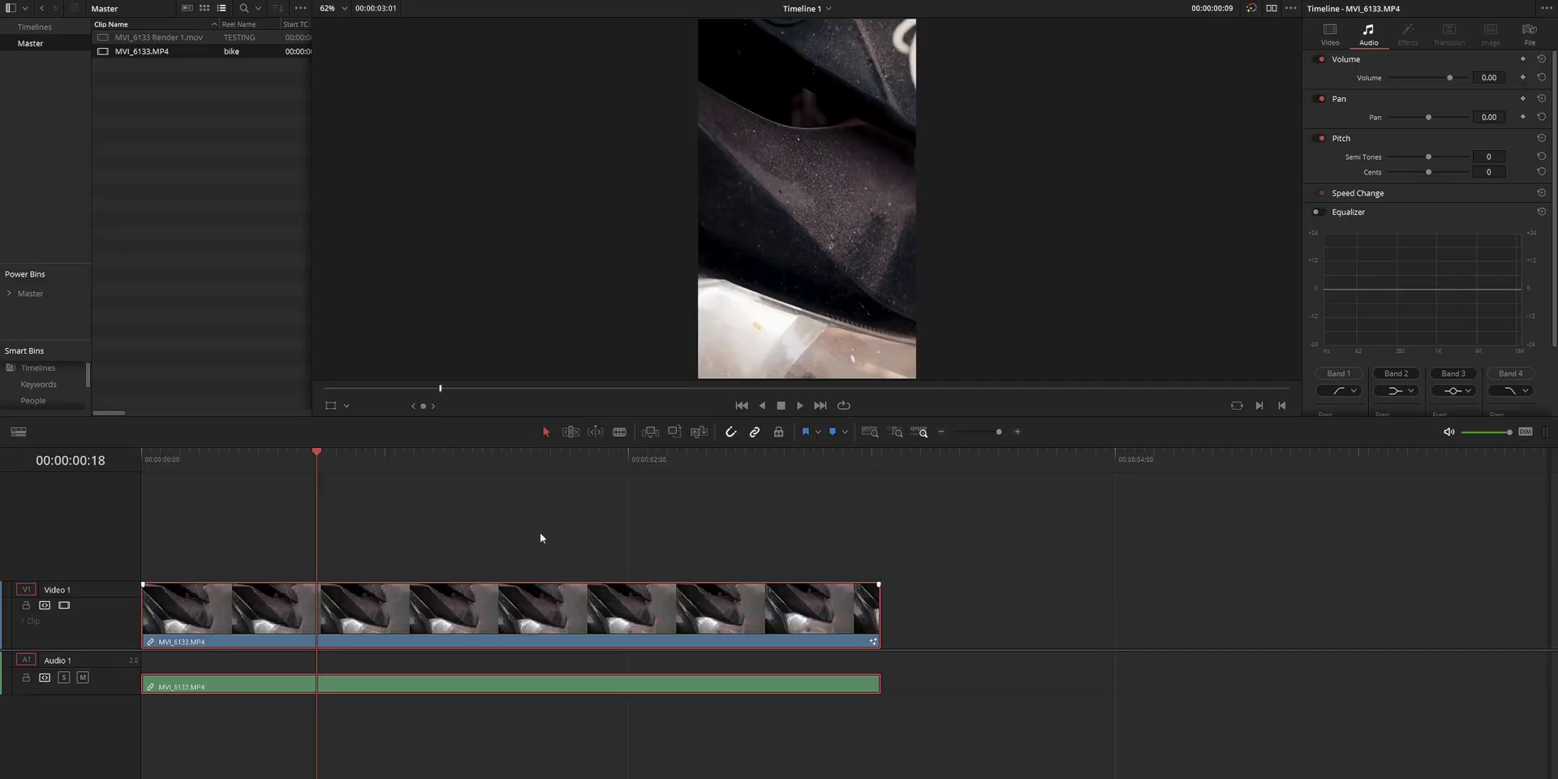